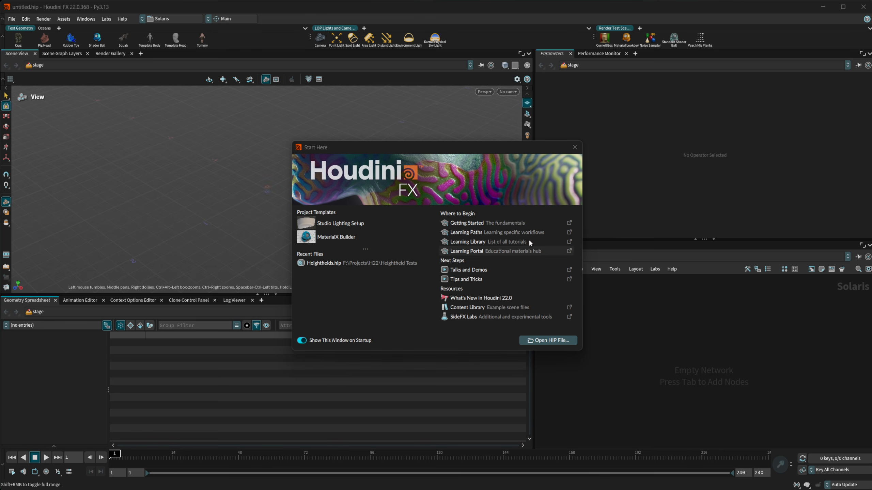
- Close Start Here and open Edit > Preferences on the UI page (Global UI Scale 1.2)
left_click(573, 148)
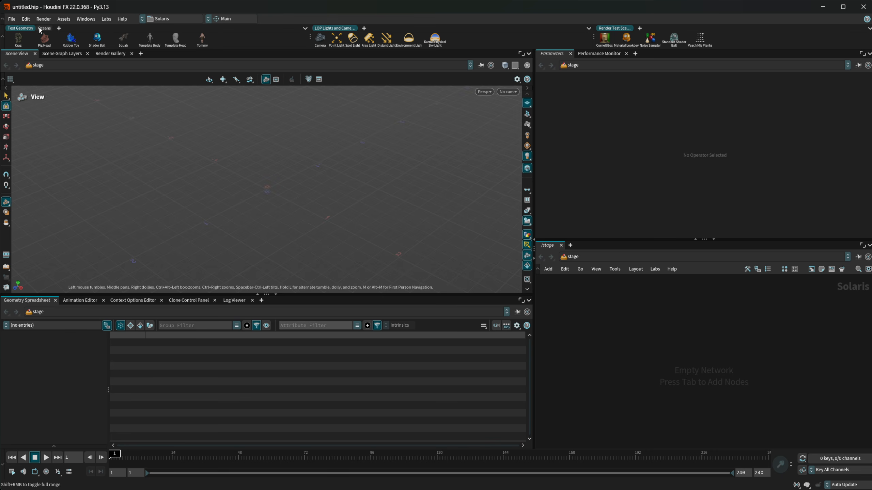
left_click(26, 19)
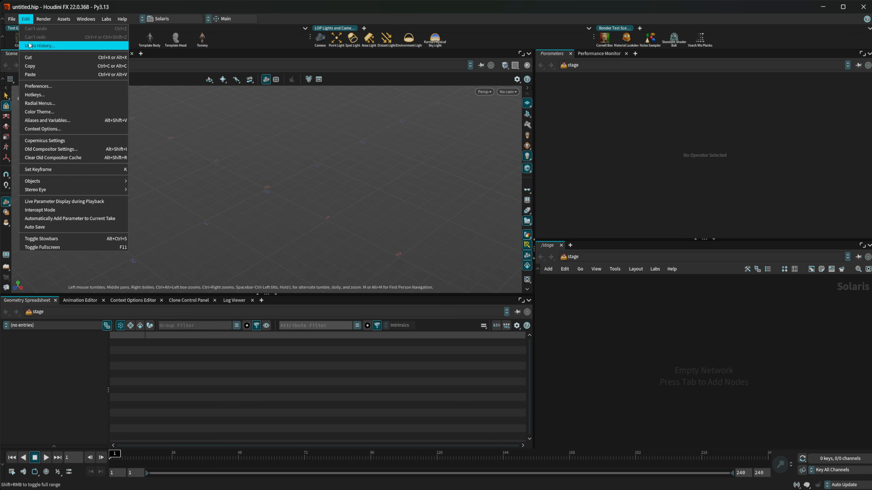
left_click(46, 85)
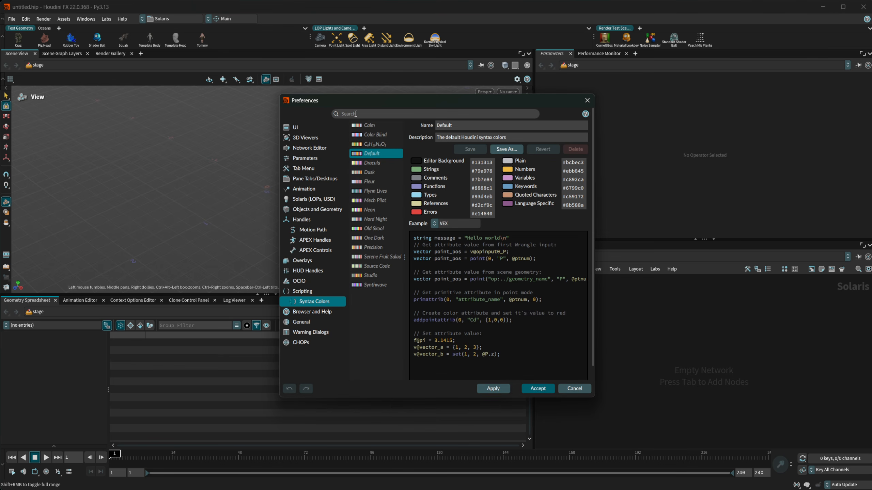
left_click(303, 129)
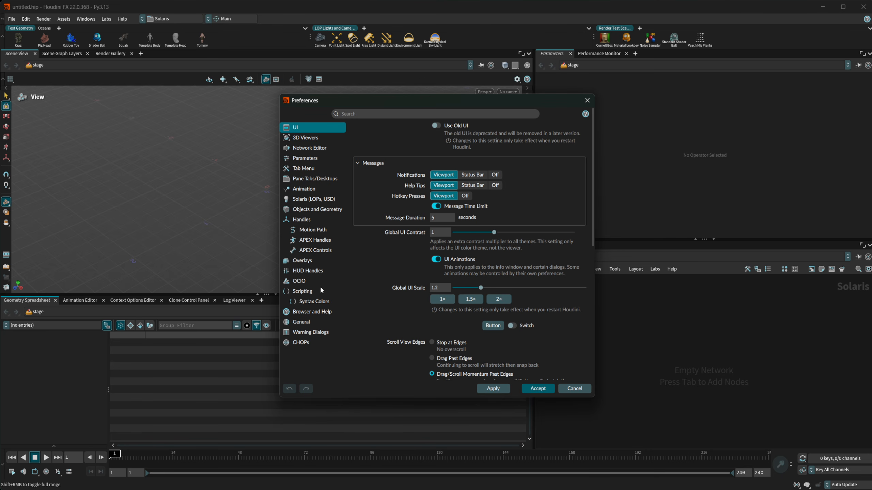
- Preview the Fleur, Mech Pilot, One Dark and Dusk syntax colour schemes, ending on Default
scroll(375, 259, "down", 3)
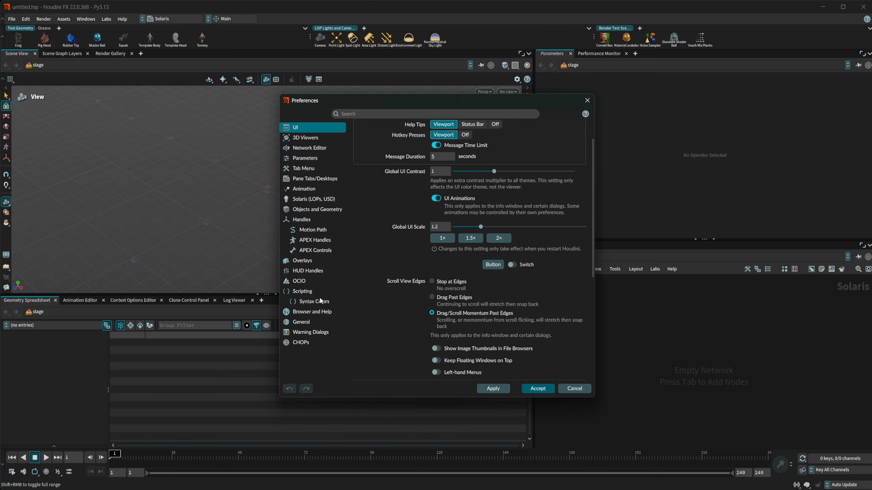
left_click(329, 298)
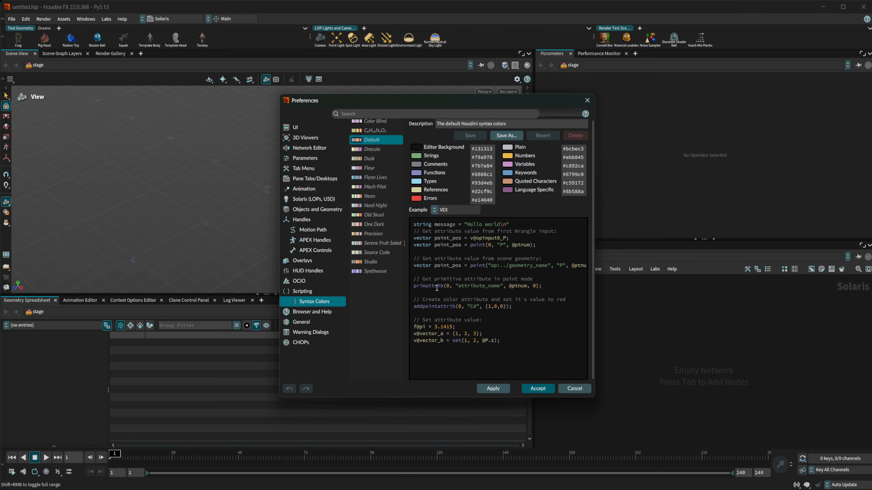
left_click(371, 168)
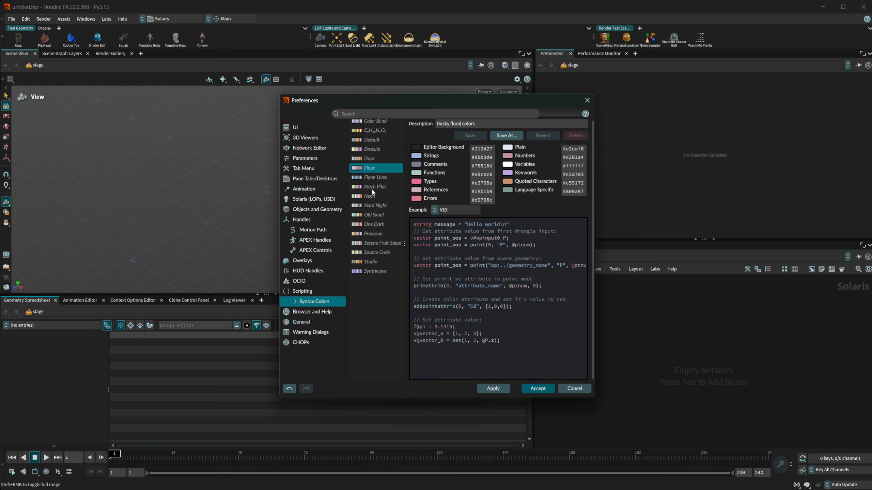
left_click(371, 187)
left_click(373, 224)
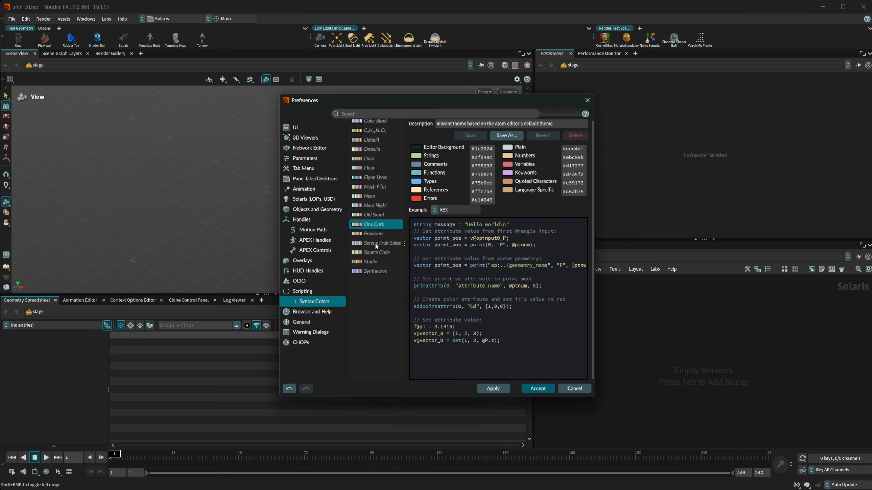
left_click(370, 155)
left_click(382, 142)
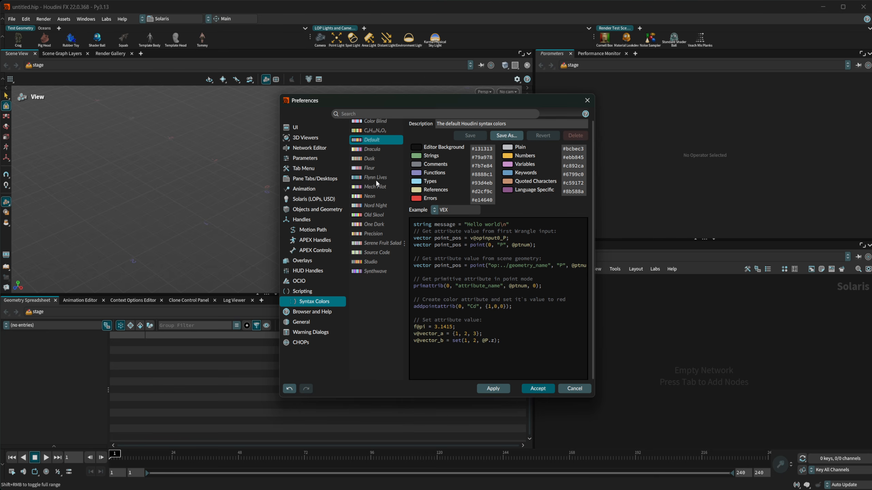
- Browse the Parameters, Network Editor and Pane Tabs/Desktops pages, then cancel the Preferences dialog
left_click(322, 157)
left_click(316, 138)
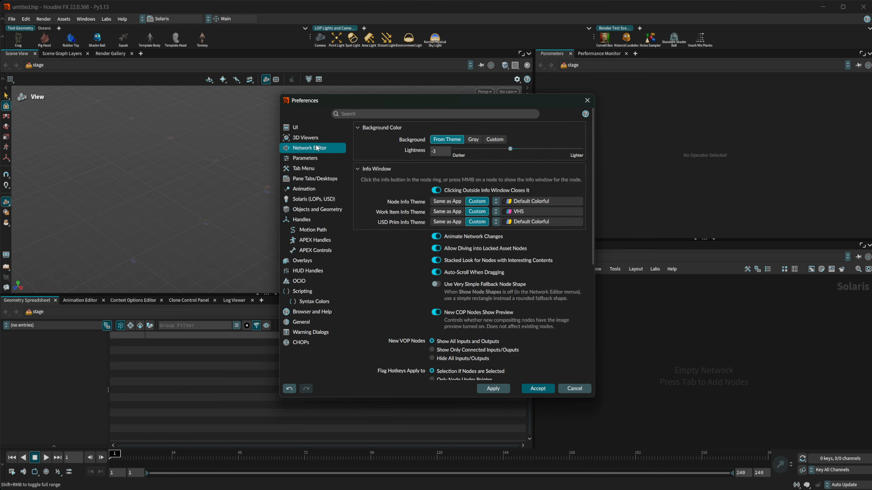
left_click(315, 158)
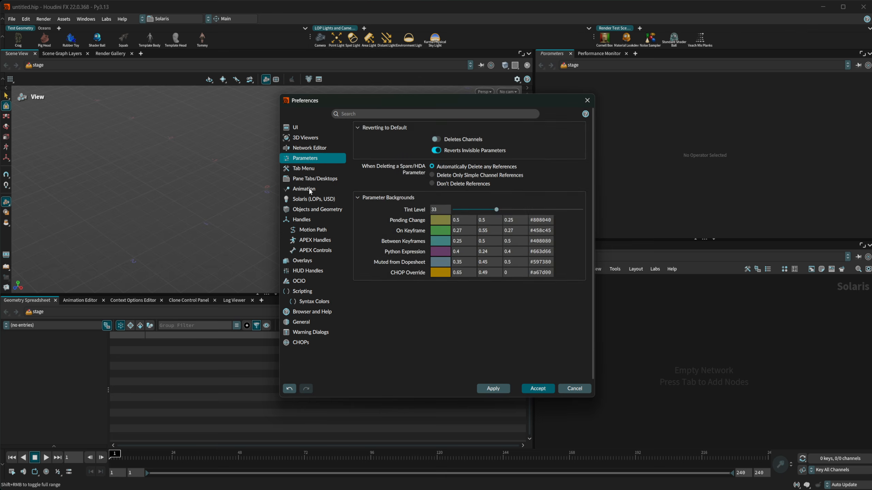
left_click(314, 178)
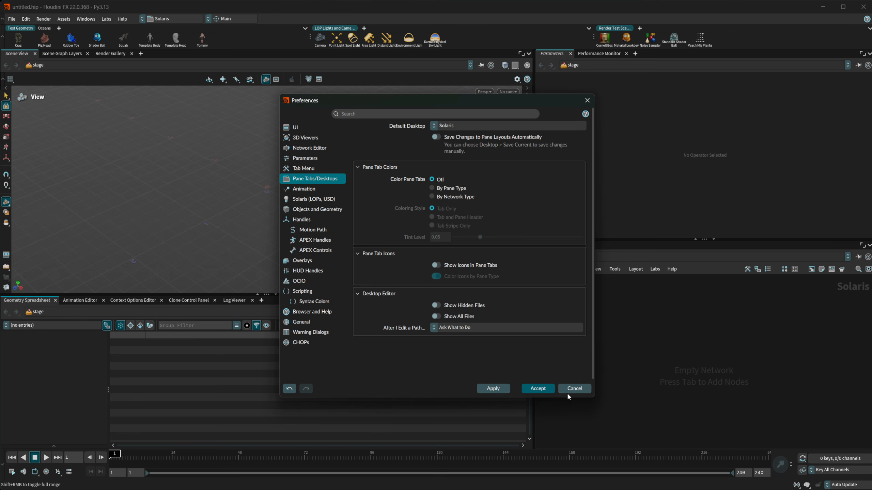
left_click(574, 389)
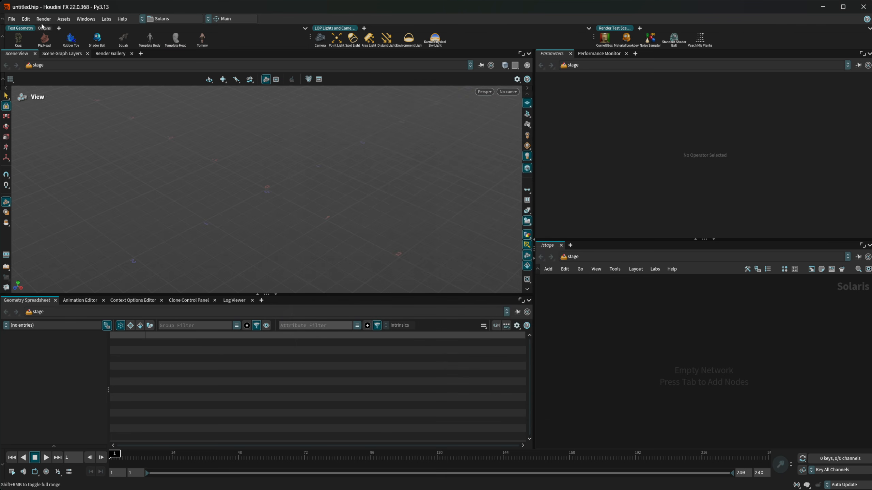
- Open Edit > Color Theme, select the Custom ITM preset, and move the dialog lower-left
left_click(26, 19)
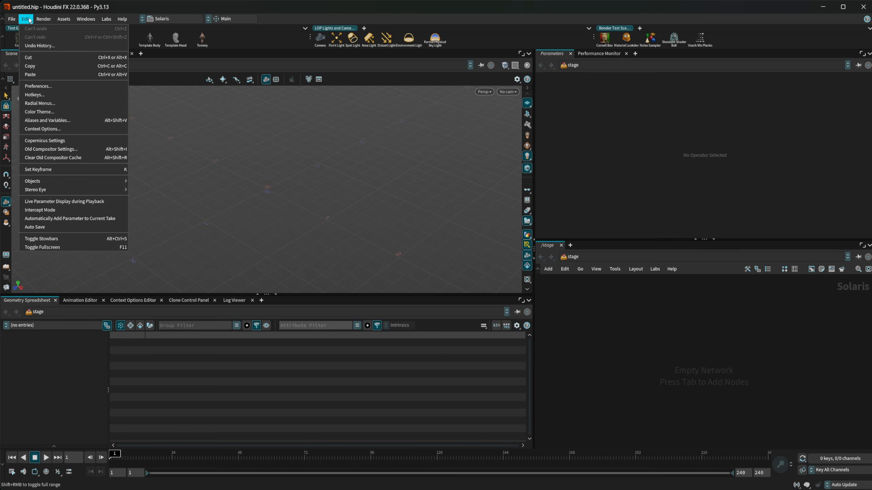
left_click(39, 111)
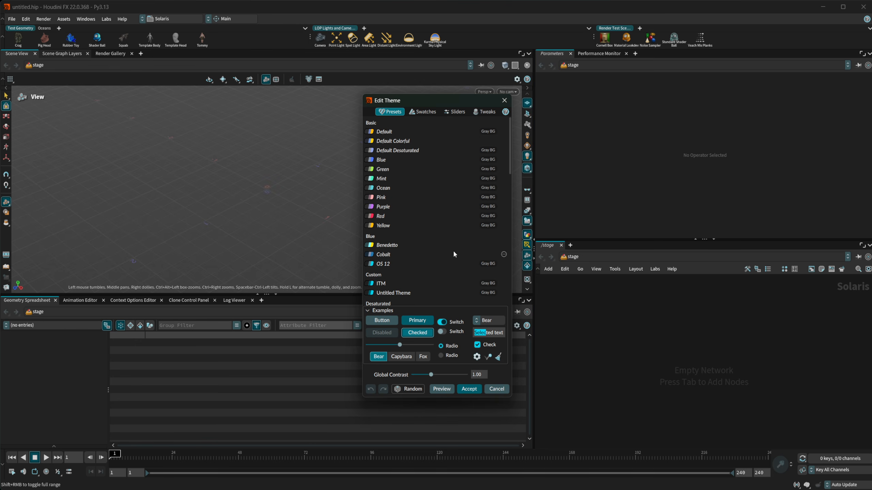
scroll(423, 210, "down", 1)
scroll(423, 211, "up", 1)
scroll(416, 235, "down", 3)
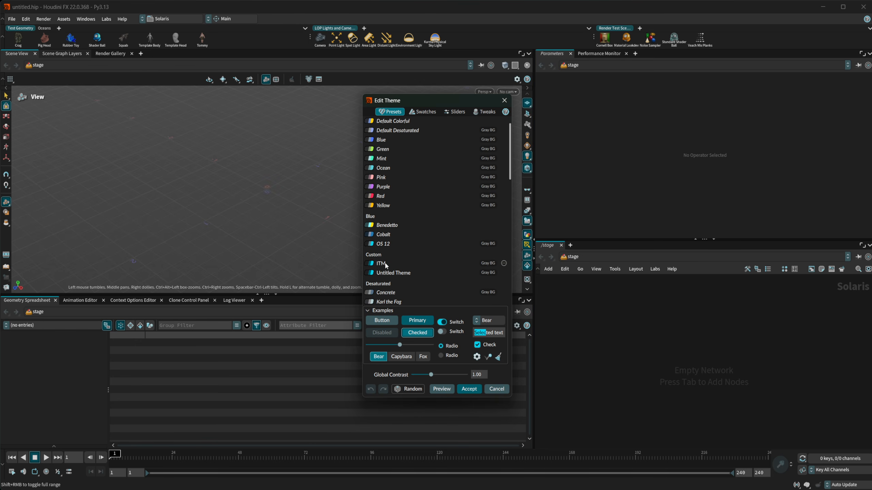
left_click(384, 217)
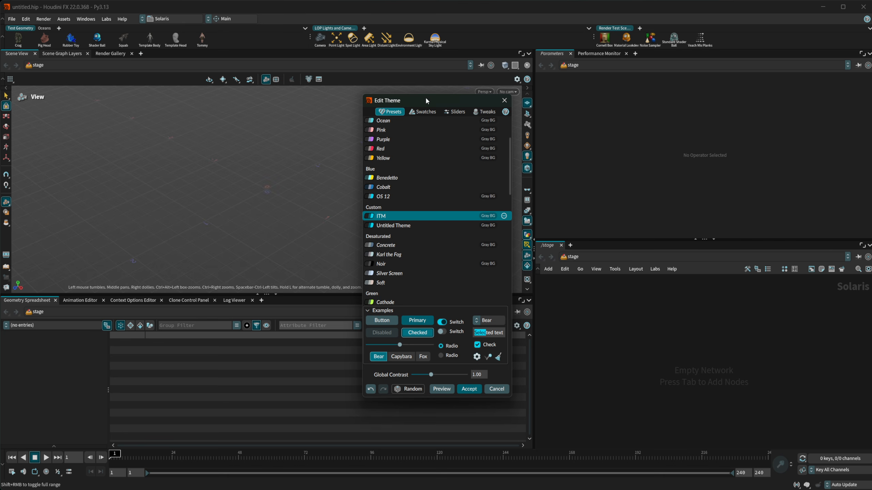
left_click_drag(425, 97, 372, 151)
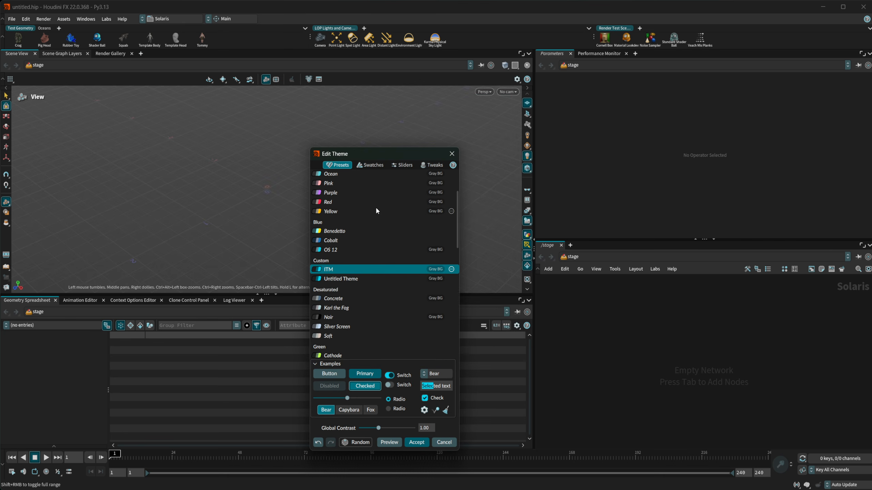
- On the Swatches tab, try Default, Default Desaturated, Purple, Ocean and Green presets, settling on Ocean
left_click(366, 165)
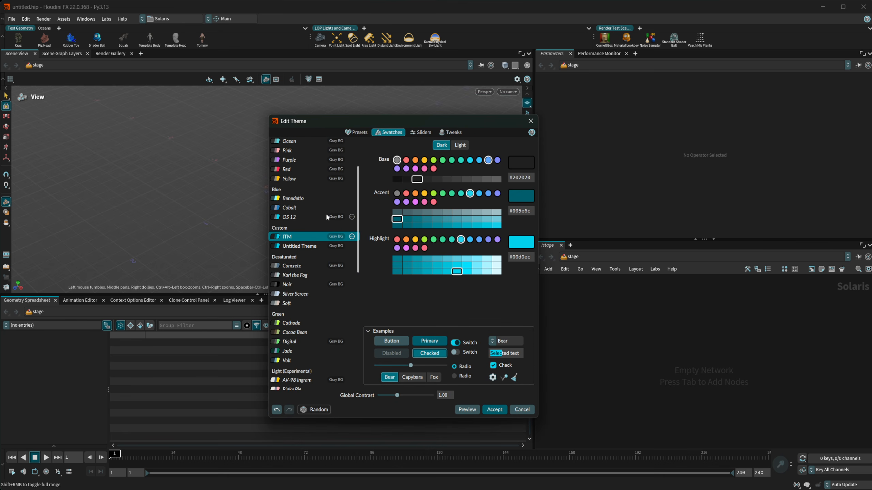
scroll(326, 213, "up", 3)
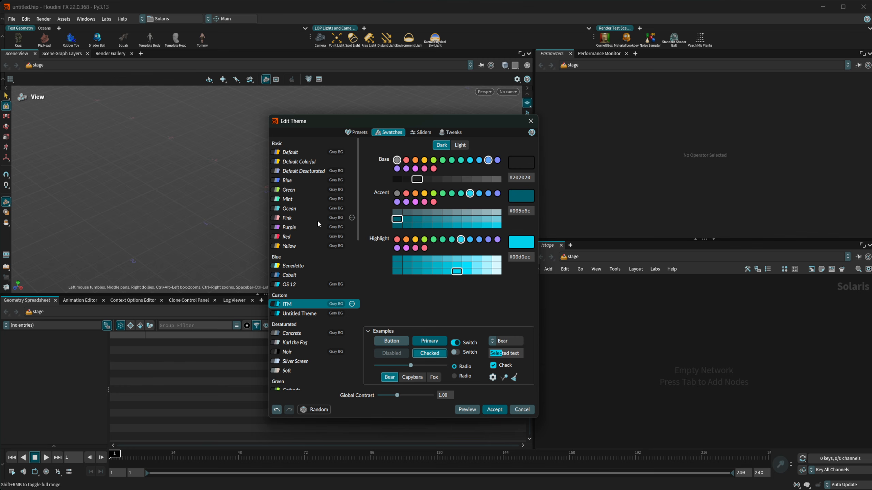
left_click(297, 152)
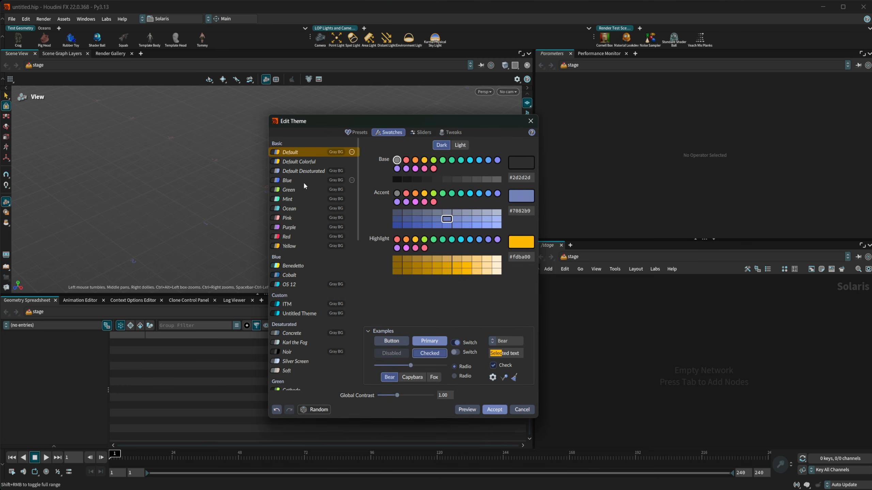
left_click(298, 171)
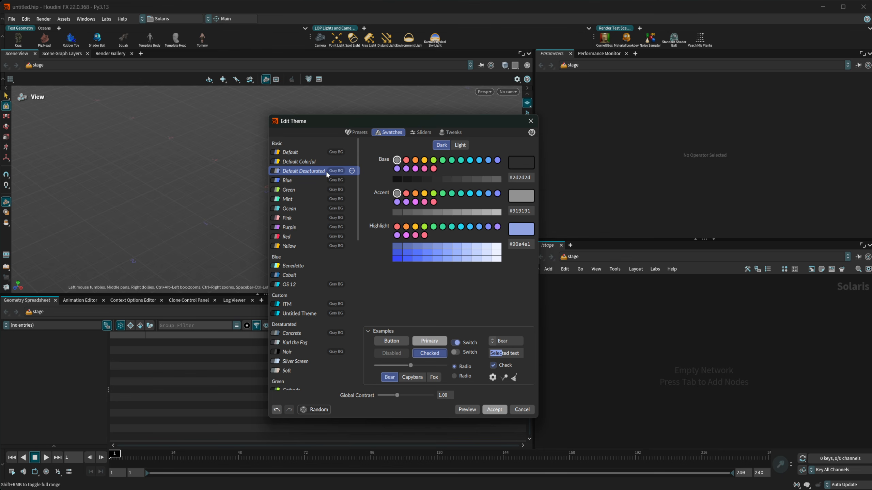
left_click(352, 171)
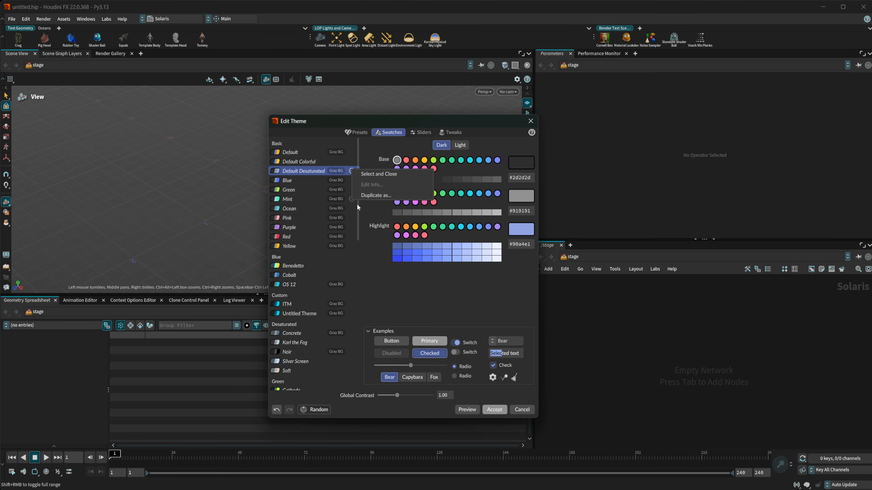
left_click(311, 227)
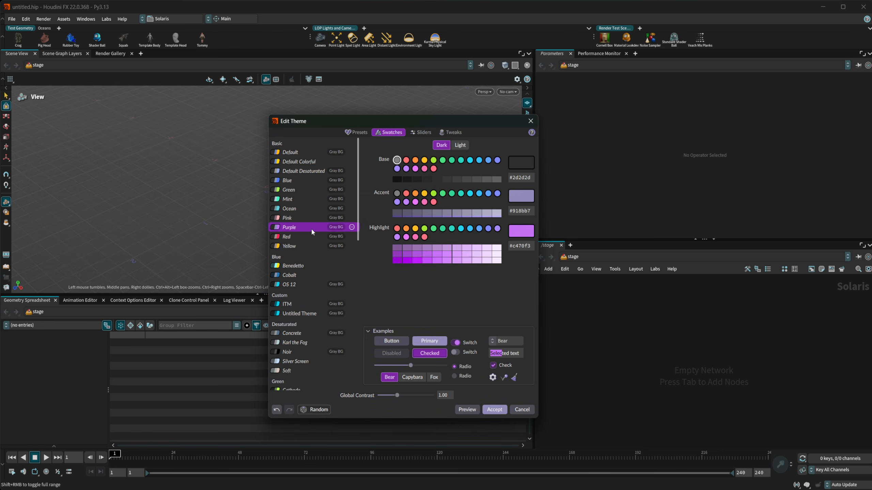
left_click(303, 209)
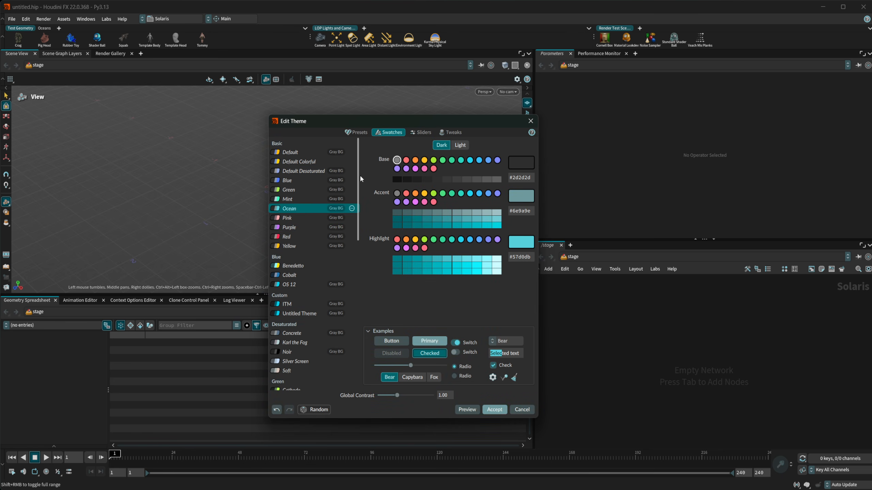
left_click(292, 189)
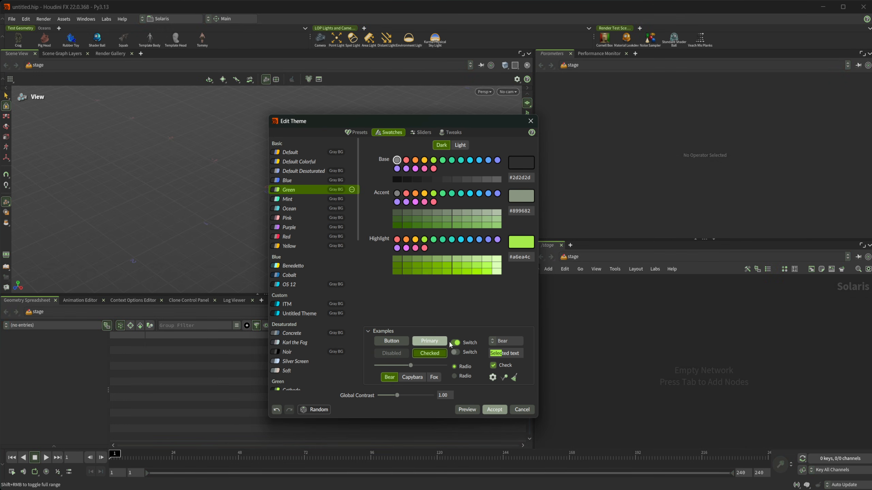
left_click(293, 210)
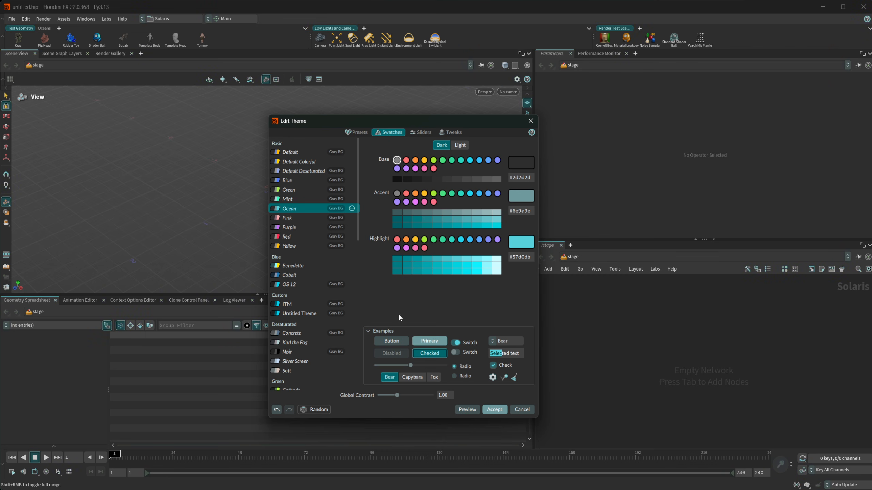
- Try the Purple preset, then select Concrete and preview it across the window
left_click(294, 228)
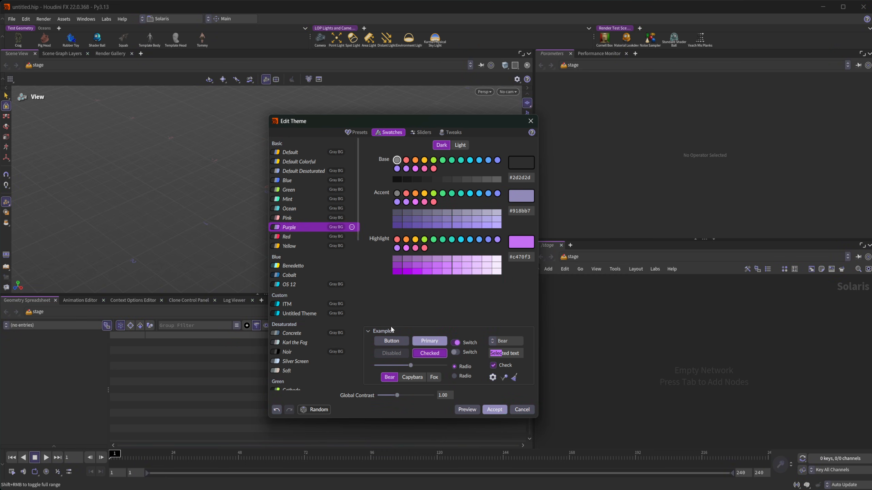
scroll(307, 210, "down", 1)
scroll(306, 206, "down", 2)
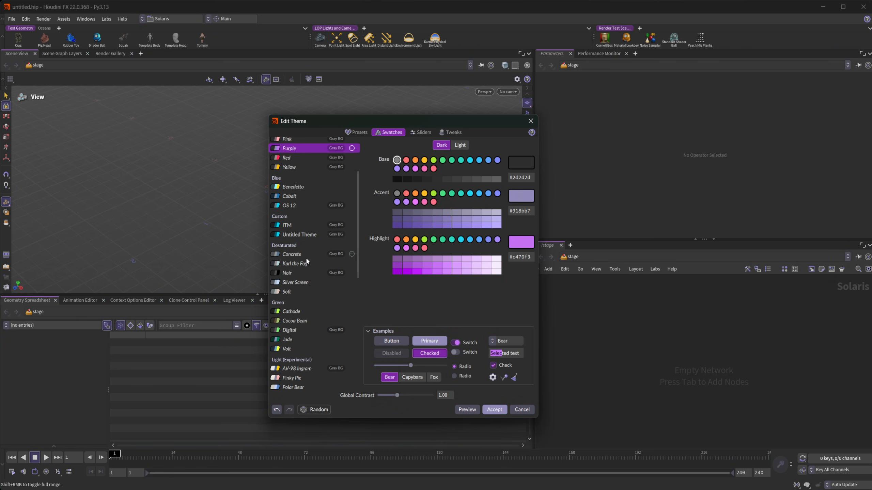
left_click(299, 269)
left_click(467, 409)
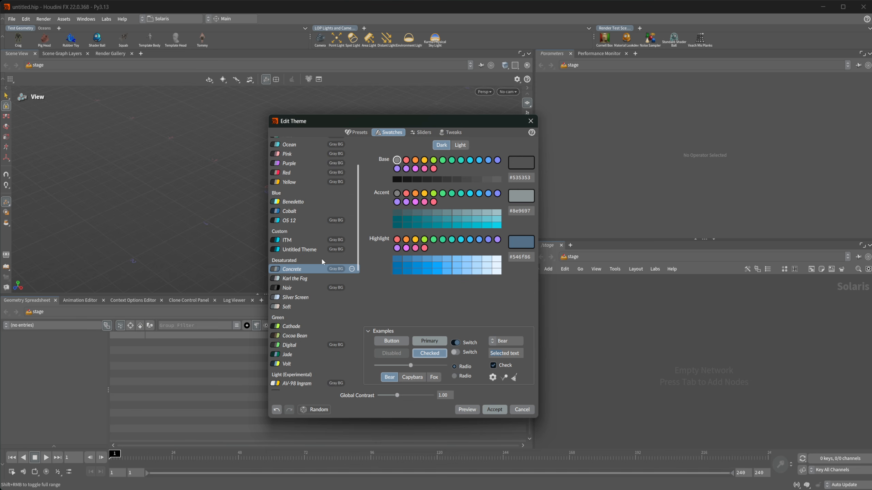
scroll(312, 259, "down", 3)
scroll(312, 260, "down", 3)
- Try Pinky Pie, AV-98 Ingram and Rams, then preview the Babar and Mako Mori presets
left_click(295, 280)
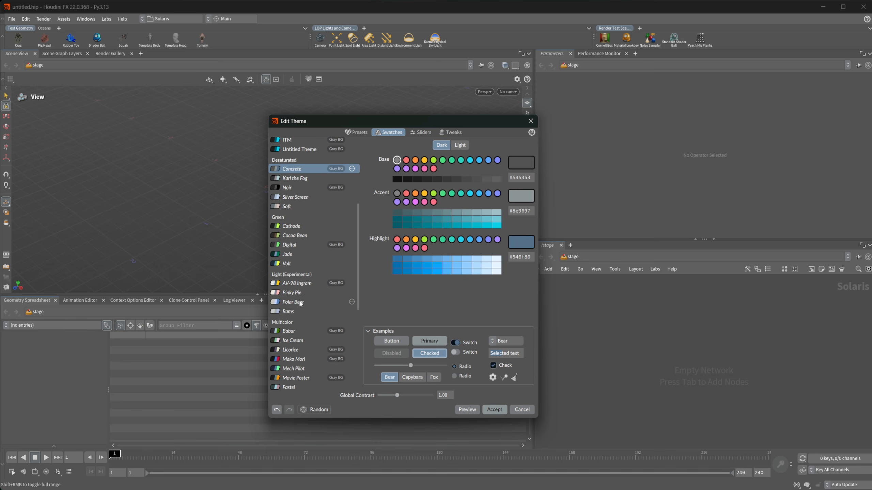
left_click(298, 255)
left_click(295, 297)
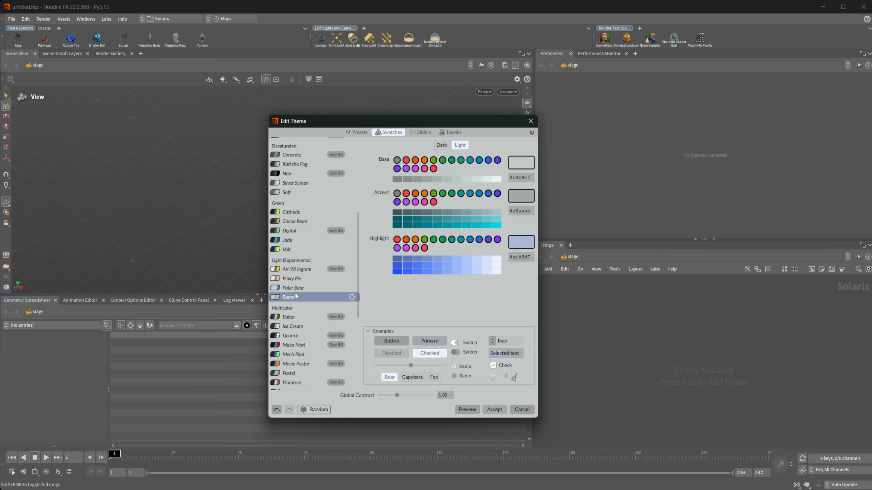
left_click(295, 285)
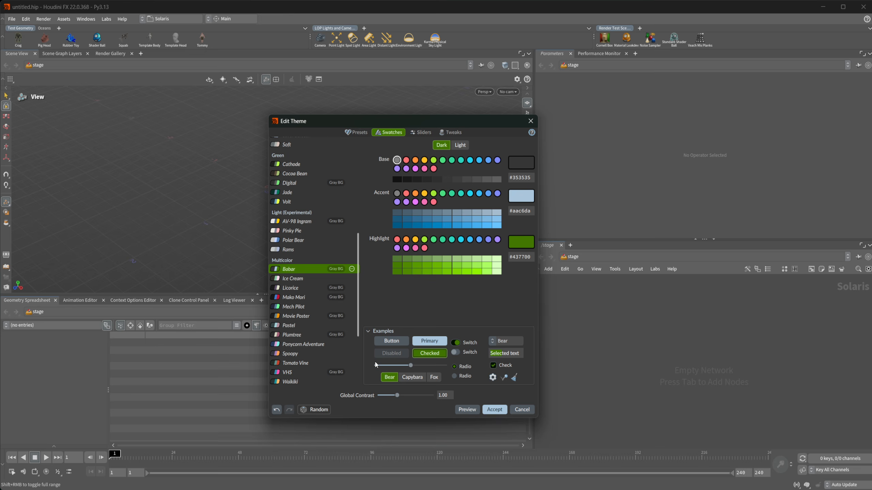
left_click(468, 409)
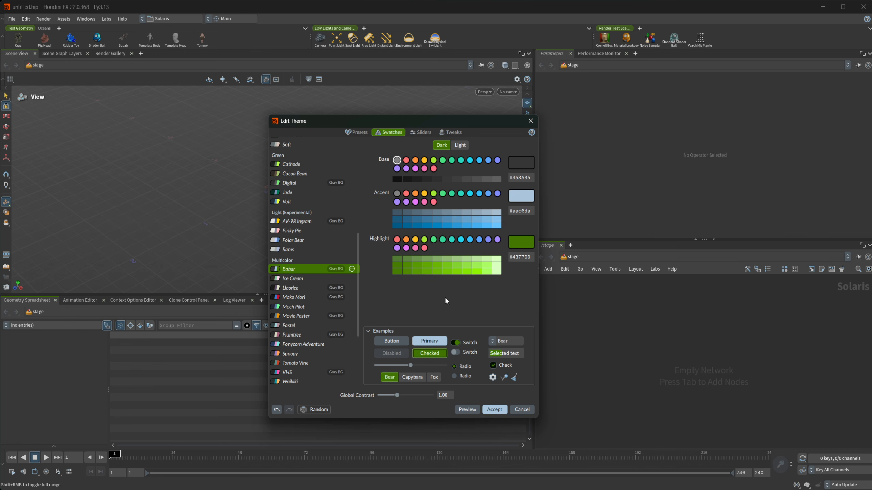
left_click(315, 298)
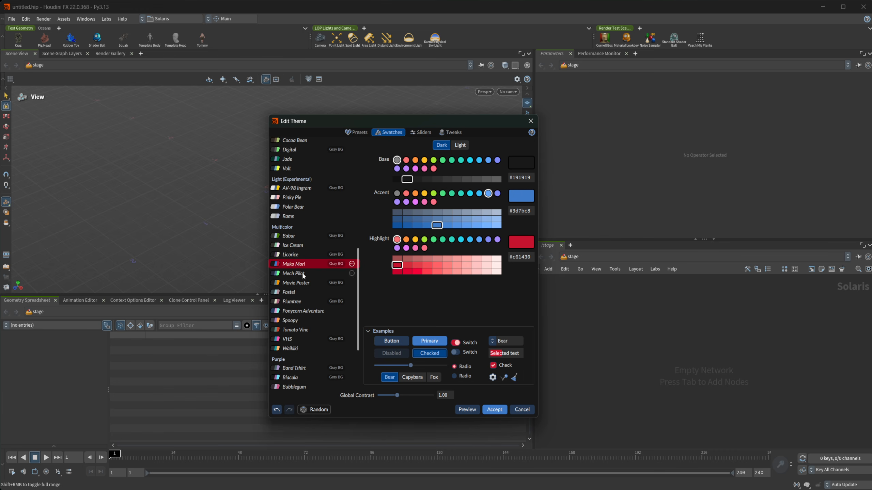
left_click(467, 410)
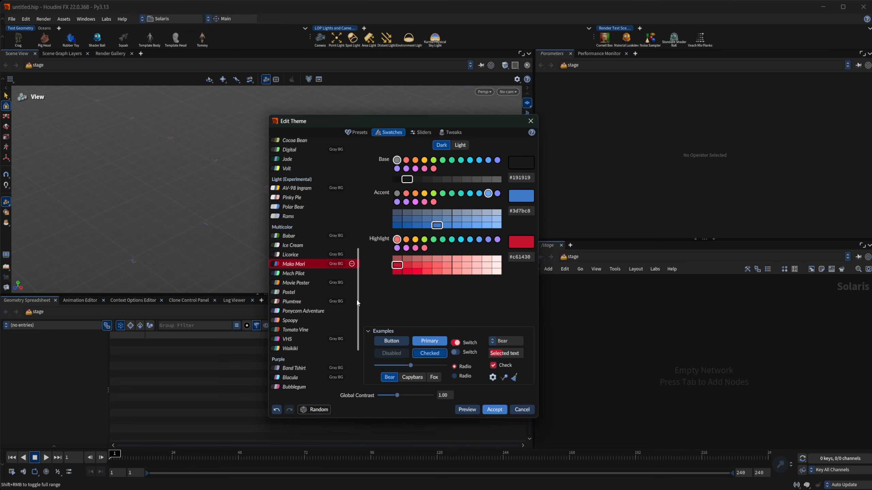
- Preview the Band Tshirt and Invader presets, then try Raspberry
scroll(328, 283, "down", 2)
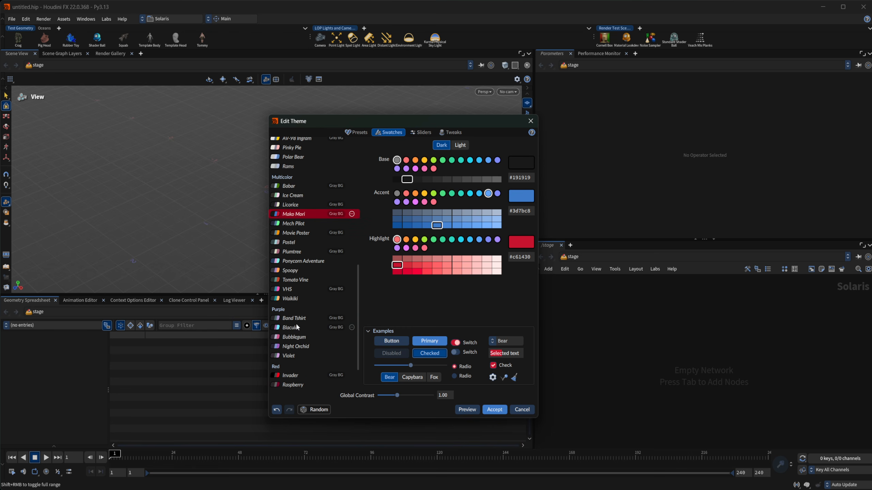
left_click(296, 319)
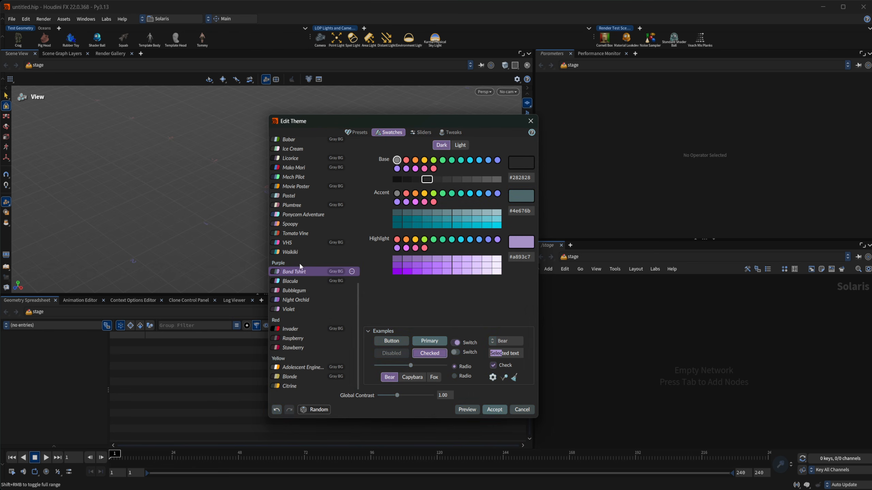
left_click(466, 408)
left_click(300, 329)
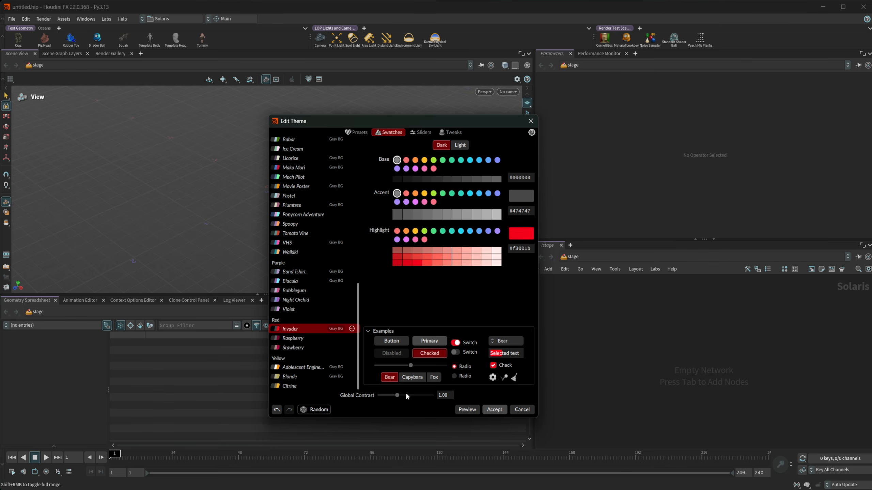
left_click(467, 409)
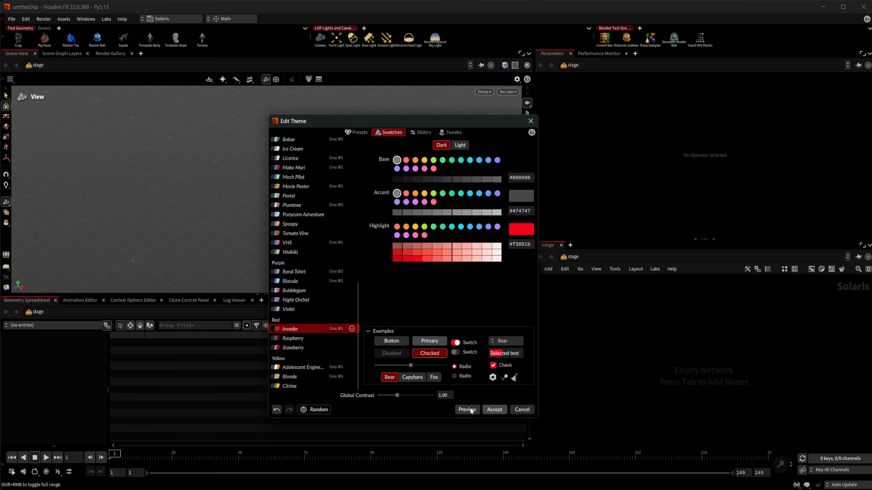
left_click(304, 339)
- Scroll back up the preset list and select the teal Untitled Theme
scroll(322, 293, "up", 6)
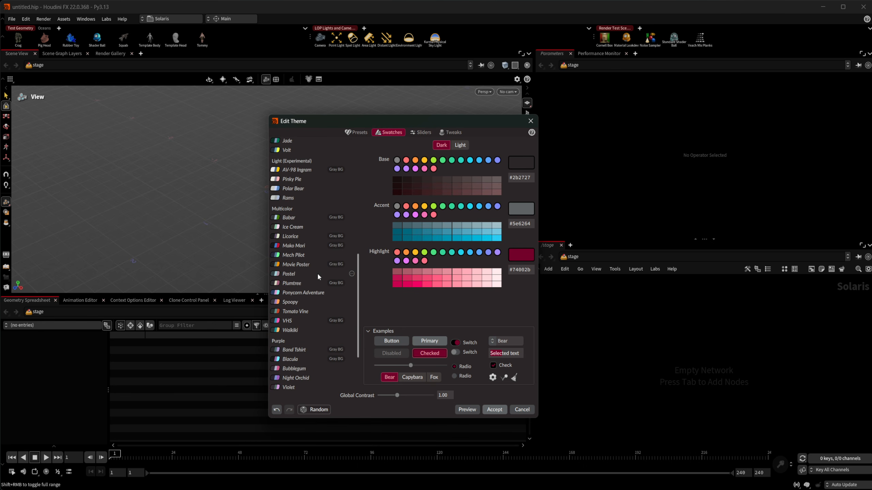
scroll(299, 229, "up", 2)
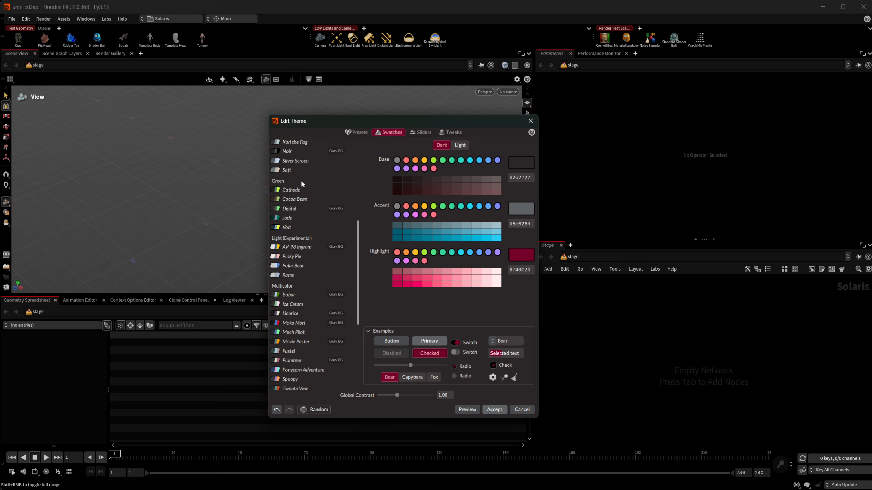
left_click_drag(360, 275, 360, 238)
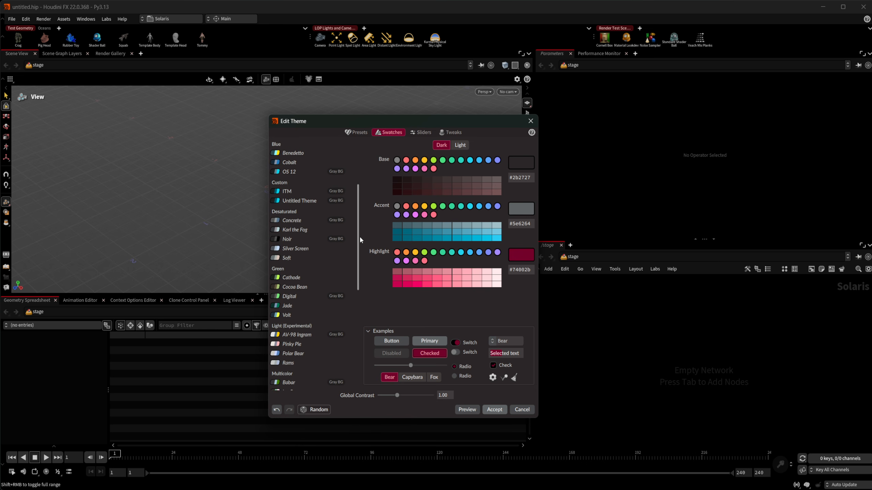
left_click(289, 200)
scroll(283, 216, "up", 3)
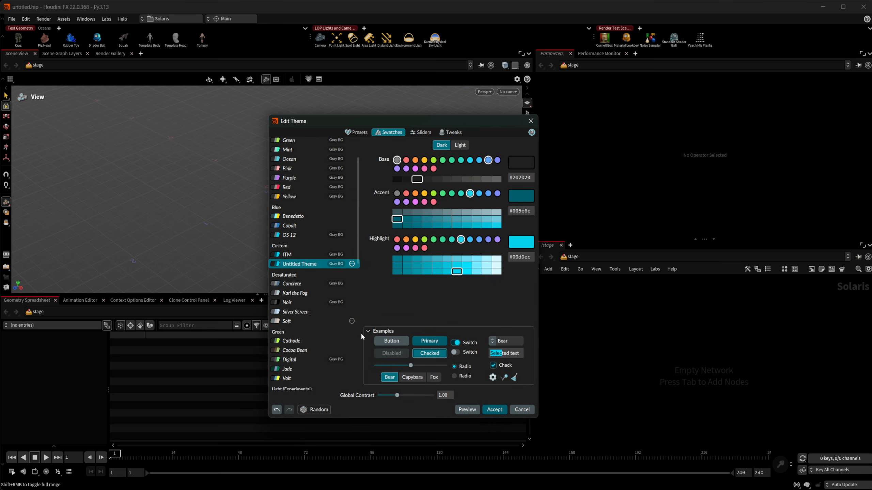
- Preview the Untitled Theme on the whole window and compare its light and dark variants, keeping dark
left_click(463, 410)
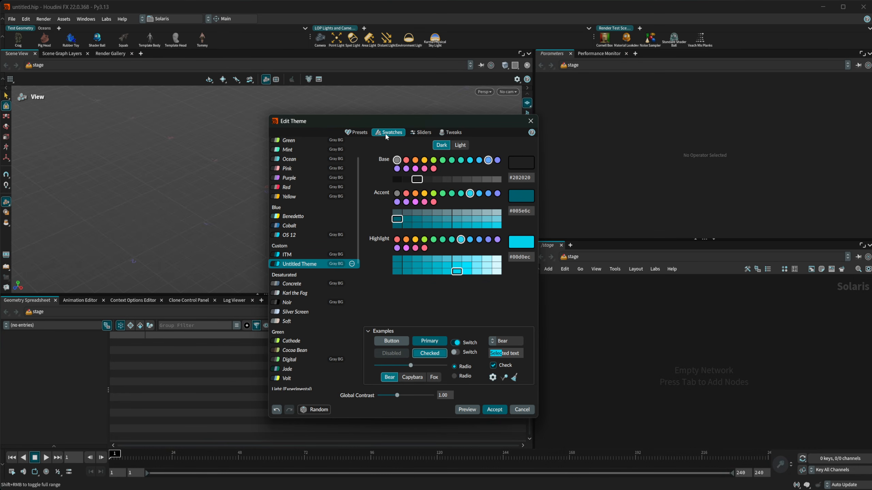
left_click(460, 147)
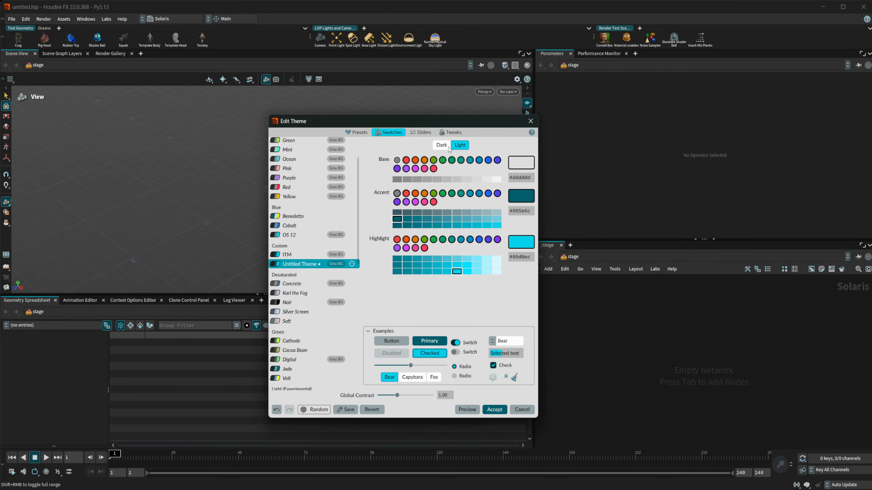
left_click(444, 147)
left_click(457, 146)
left_click(444, 147)
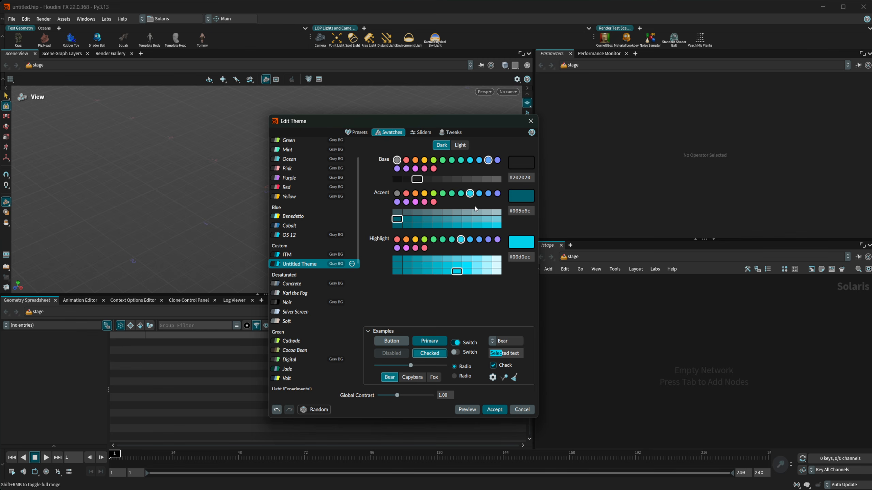
- Set the accent to green #28613a and the highlight to pink #ff9895, then show the Sliders view
left_click(443, 193)
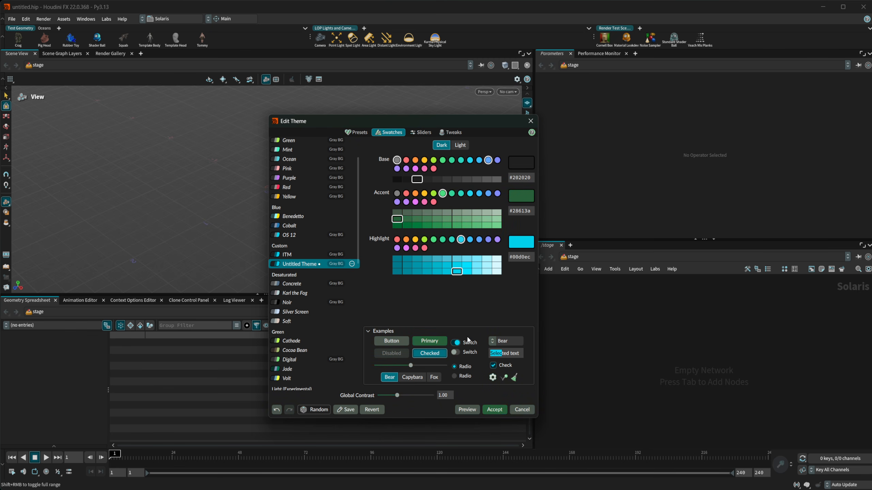
left_click(396, 239)
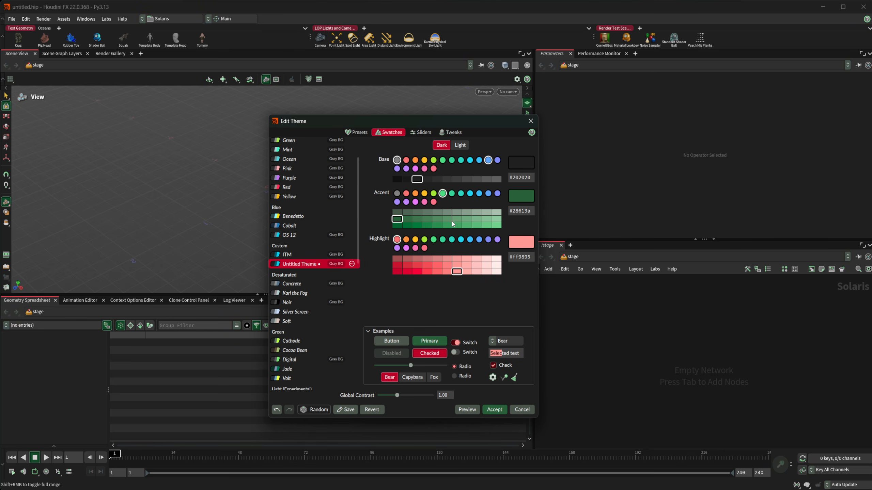
left_click(416, 133)
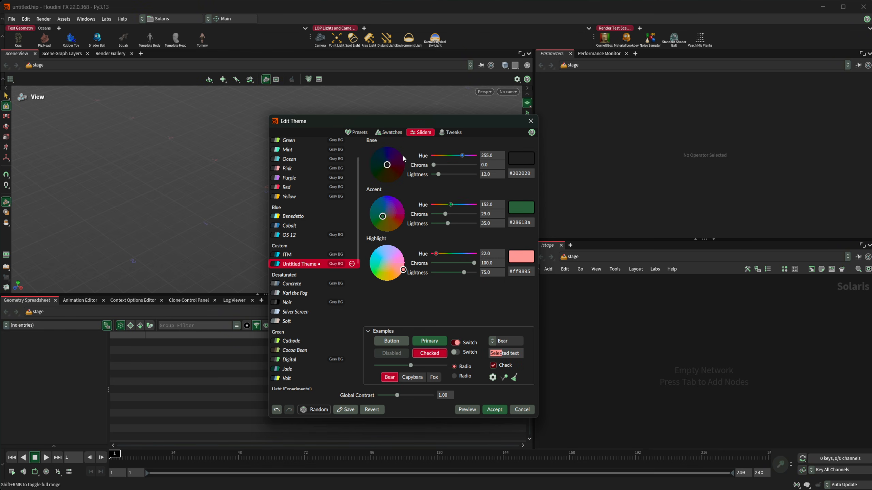
- Drag the colour-wheel markers to make the accent orange #7d4200 and highlight yellow #bec300
mouse_move(382, 216)
left_mouse_down()
mouse_move(392, 212)
mouse_move(382, 219)
mouse_move(390, 219)
left_mouse_up()
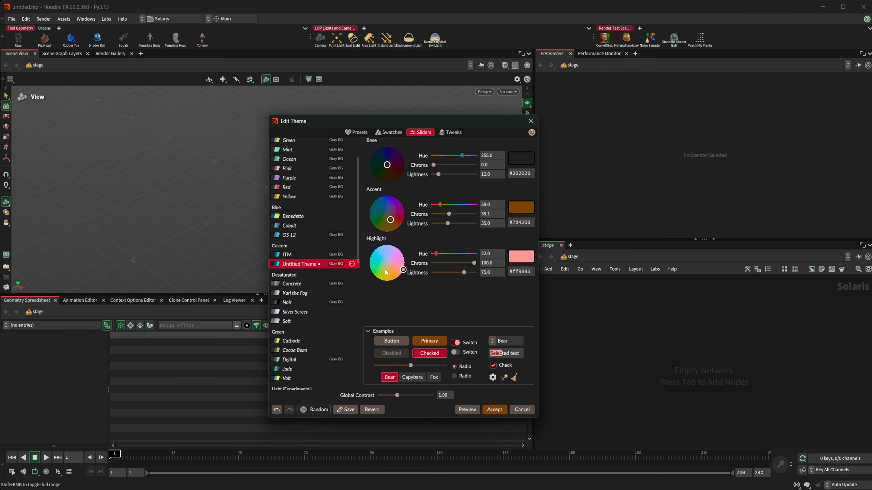
mouse_move(386, 267)
left_mouse_down()
mouse_move(395, 266)
mouse_move(384, 273)
left_mouse_up()
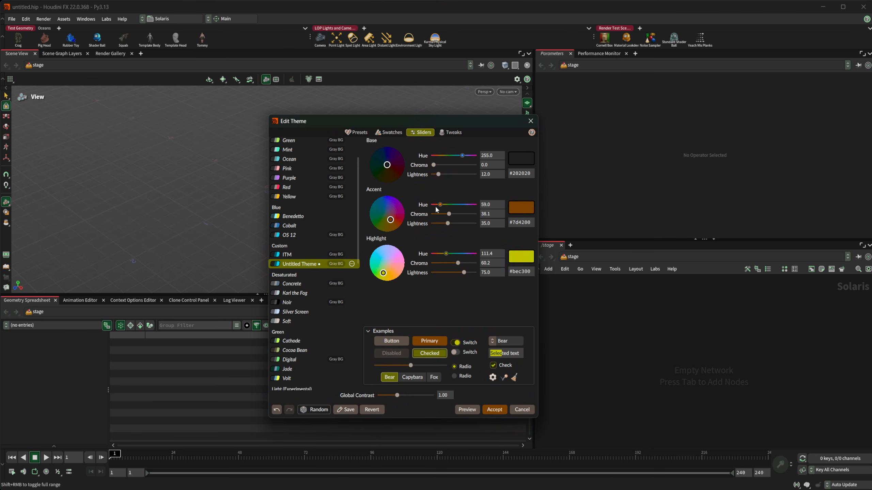
left_click(452, 133)
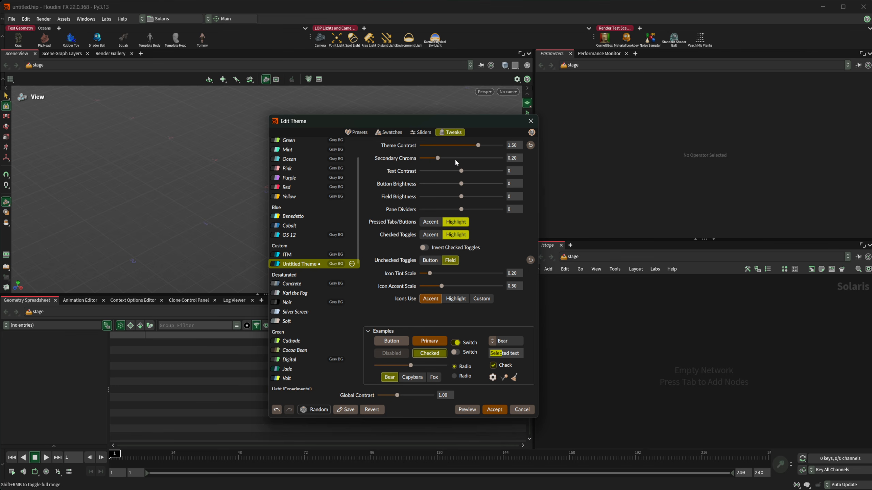
- Add a SOP Create node to the empty network via the Tab menu
left_click(621, 304)
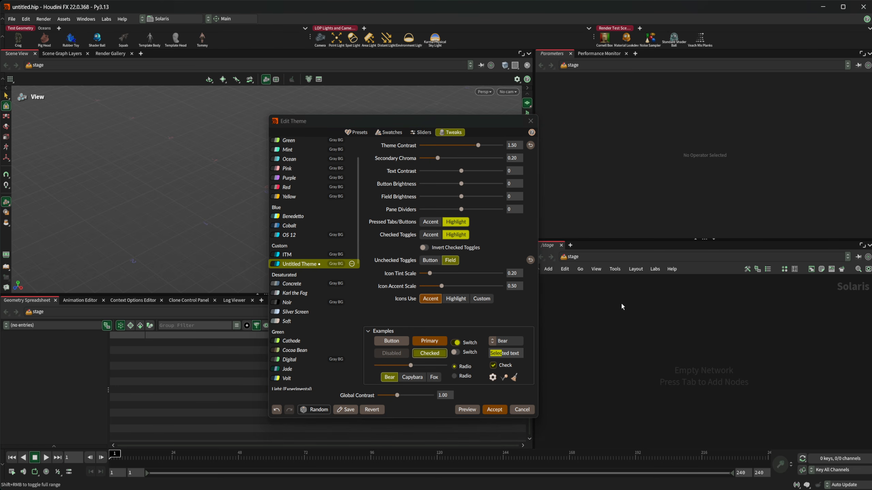
key("Tab")
type("sop")
key("Return")
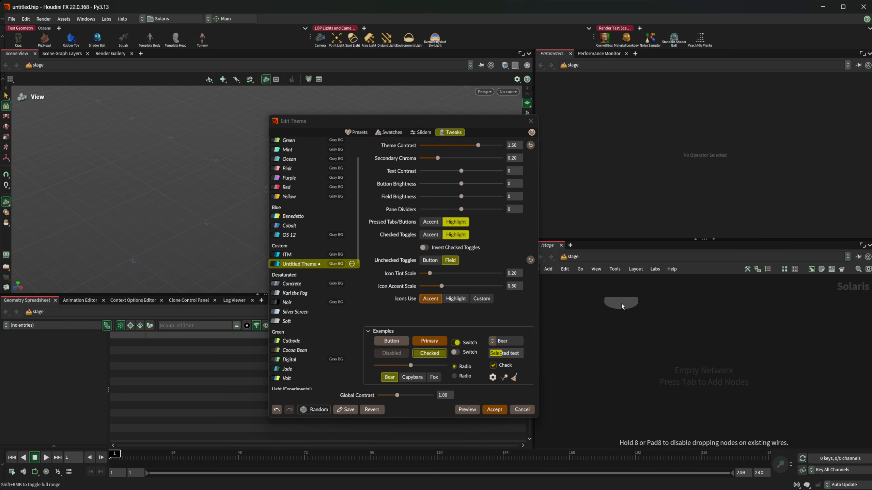
left_click(621, 304)
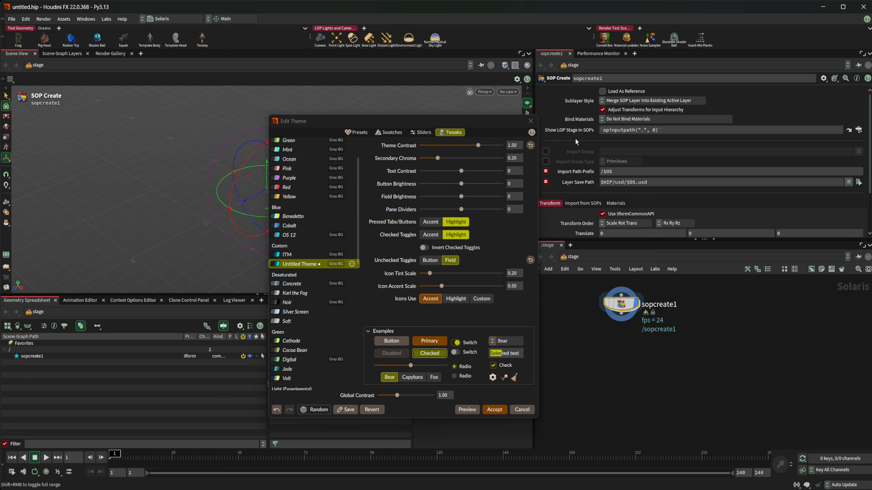
- Move the theme editor aside, preview the theme, and lower Theme Contrast from 1.50 to 1.37
left_click_drag(446, 123, 374, 95)
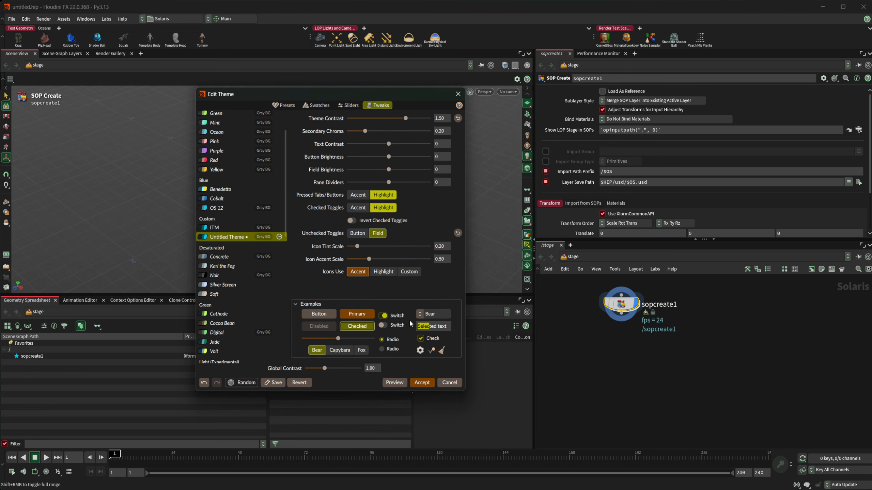
left_click(395, 382)
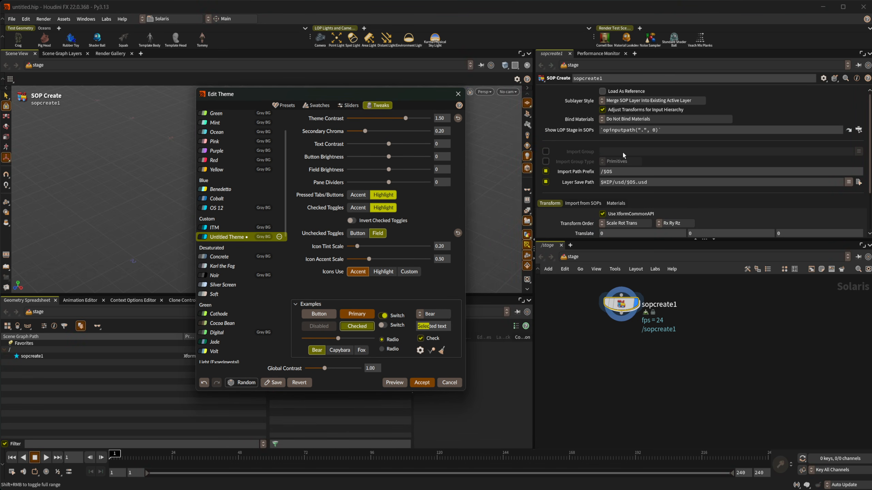
mouse_move(404, 118)
left_mouse_down()
mouse_move(342, 118)
mouse_move(416, 118)
mouse_move(360, 122)
mouse_move(401, 119)
left_mouse_up()
- Adjust the tweaks to Secondary Chroma 0.35, Text Contrast 29, Button Brightness -2, Field Brightness 7, Pane Dividers 21
left_click(317, 106)
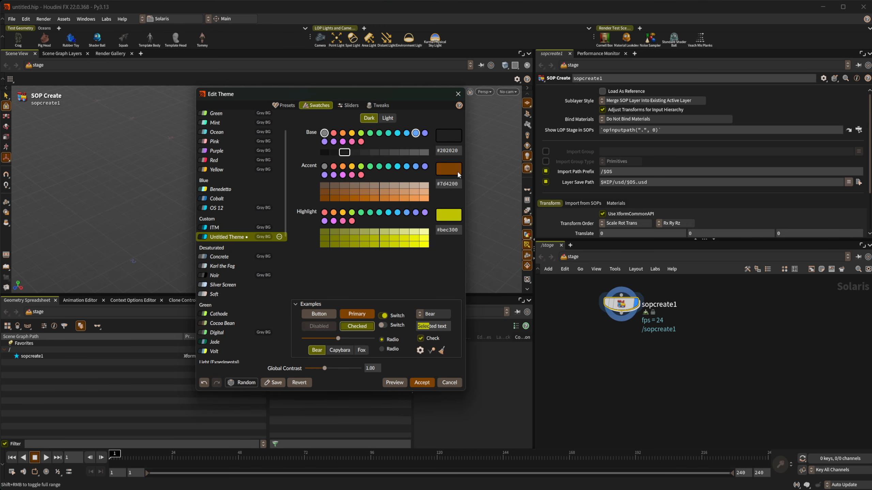
left_click(378, 106)
left_click_drag(364, 131, 396, 134)
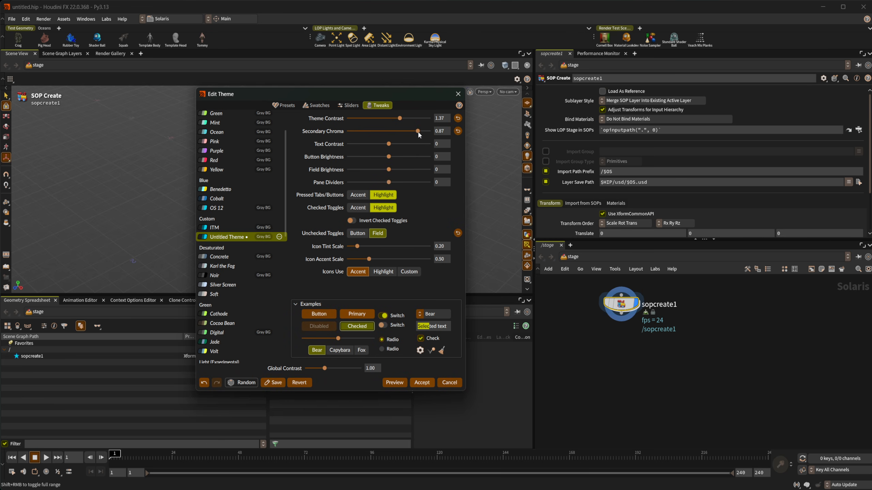
left_click_drag(422, 131, 415, 184)
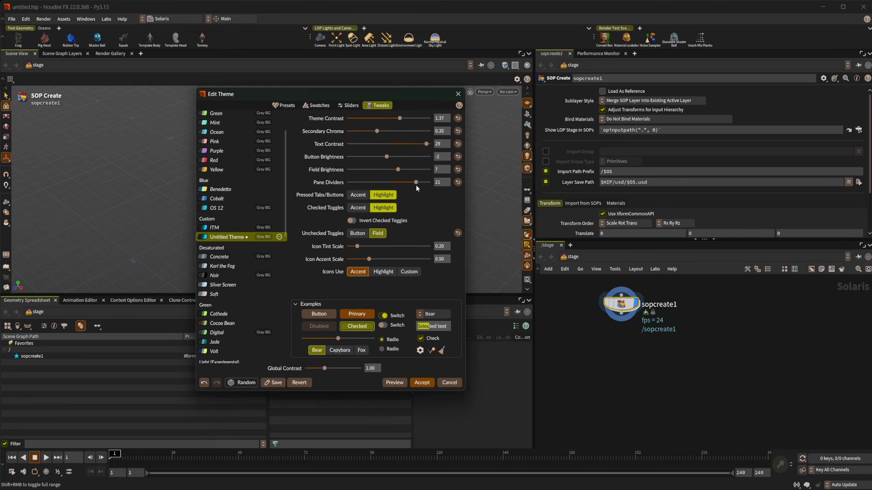
- Reset Pane Dividers, Field Brightness, Button Brightness, Text Contrast and Theme Contrast to defaults, then preview
left_click(395, 383)
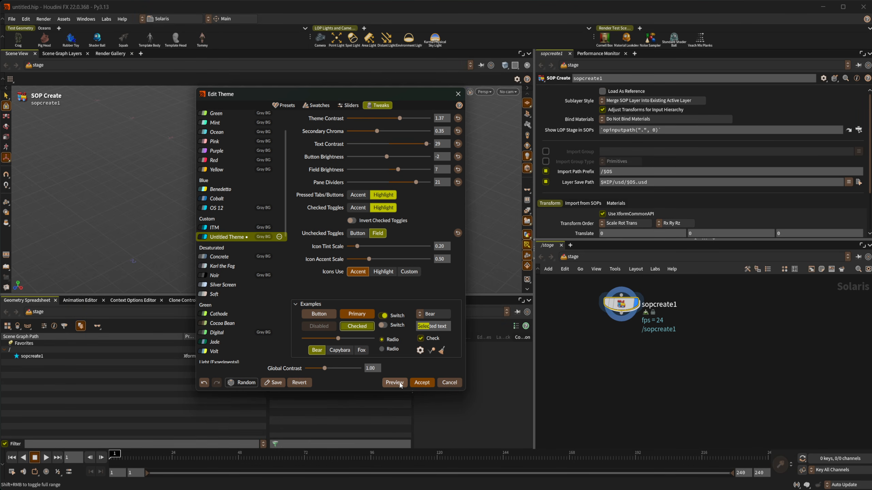
left_click(455, 182)
left_click(458, 169)
left_click(458, 156)
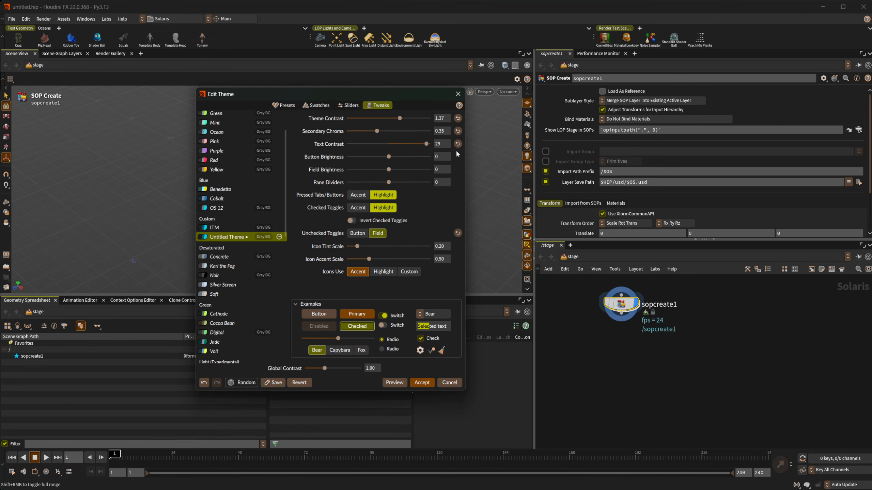
left_click(458, 144)
left_click(458, 119)
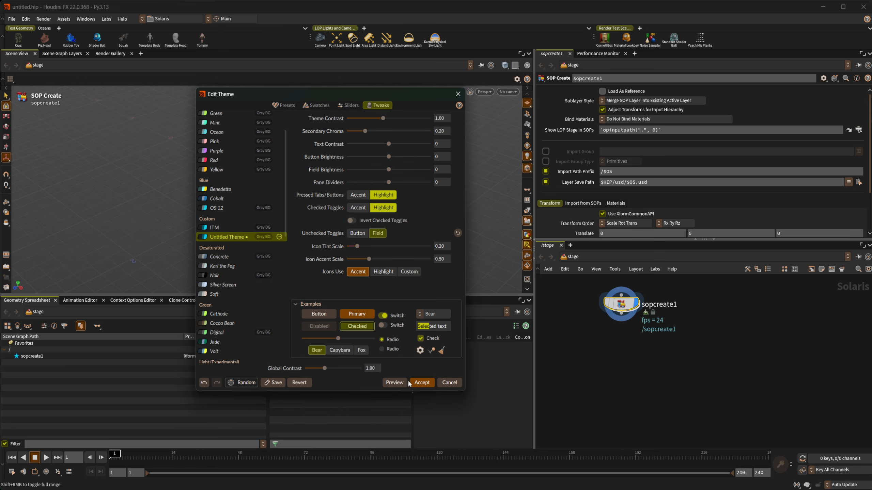
left_click(395, 383)
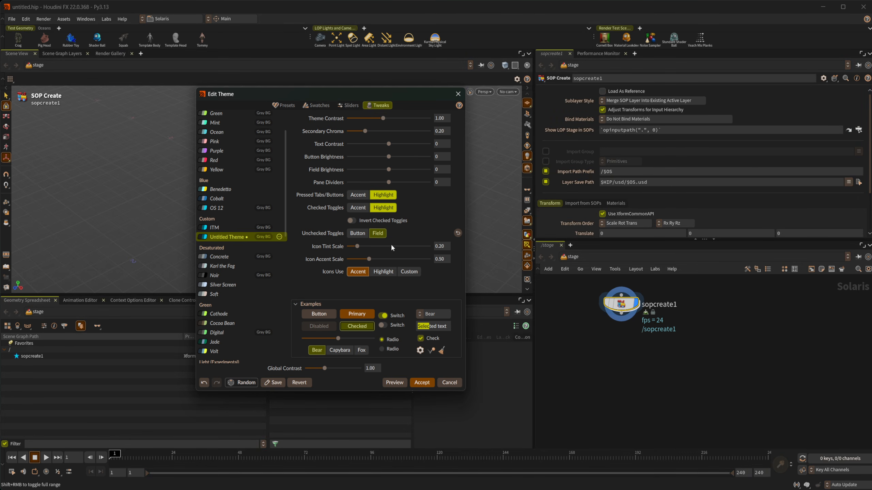
- Compare inverted toggles and accent-coloured pressed tabs, leaving both at their default highlight settings
left_click(355, 221)
left_click(351, 220)
left_click(352, 221)
left_click(352, 220)
left_click(360, 195)
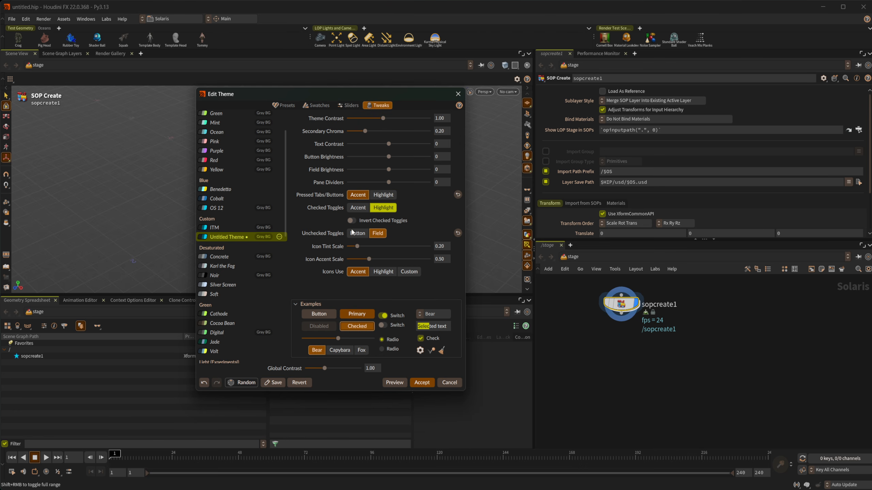
left_click(380, 200)
left_click(368, 199)
left_click(381, 196)
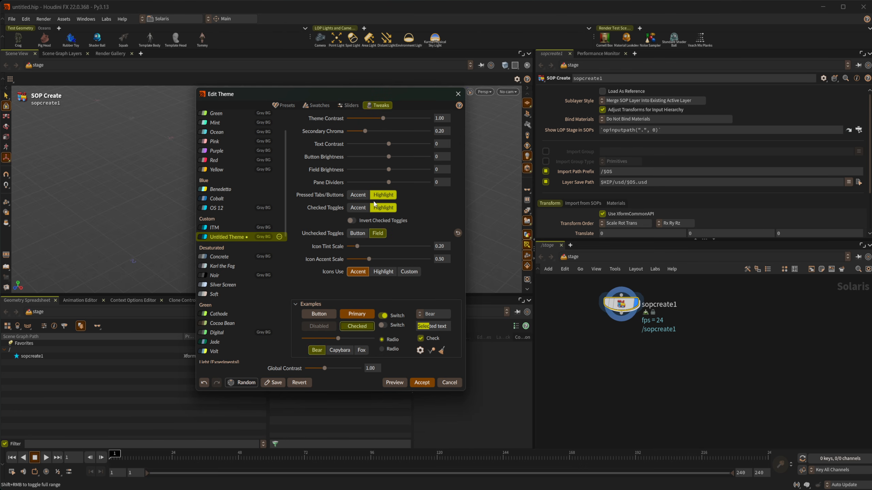
- Set Checked Toggles to the Accent colour and enable Invert Checked Toggles
left_click(358, 209)
left_click(380, 209)
left_click(359, 208)
left_click(381, 210)
left_click(357, 208)
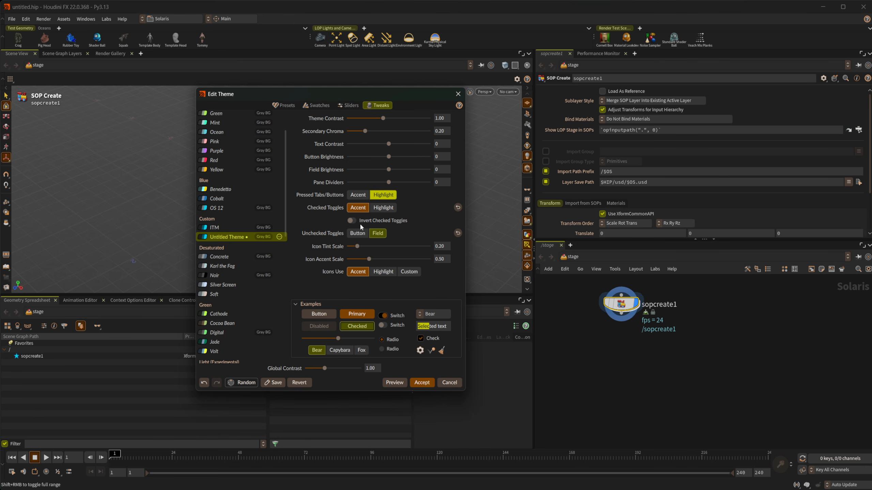
left_click(351, 221)
left_click(351, 220)
left_click(351, 220)
- Keep unchecked toggles in field styling and set Icon Tint Scale to 0.23
left_click(359, 236)
left_click(377, 234)
left_click(358, 234)
left_click(377, 234)
left_click_drag(356, 247, 403, 268)
- Roll Random themes until a slate and mint scheme appears, then preview it
left_click(250, 383)
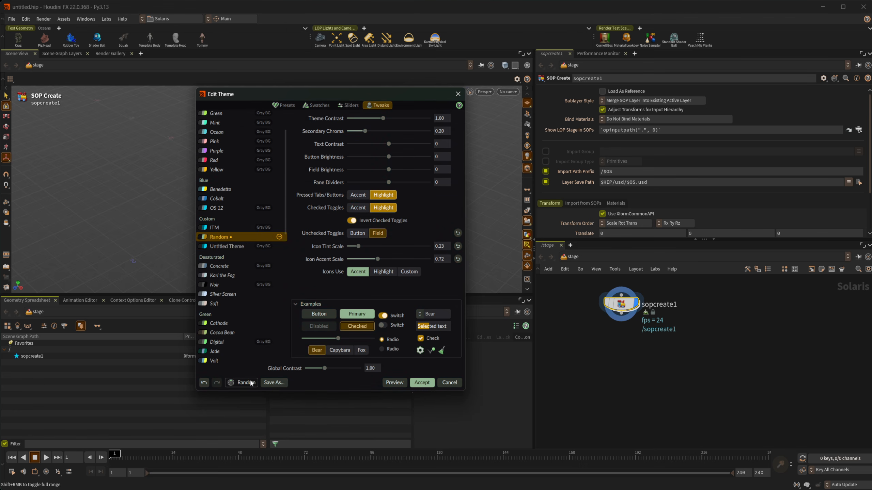
left_click(251, 383)
left_click(251, 382)
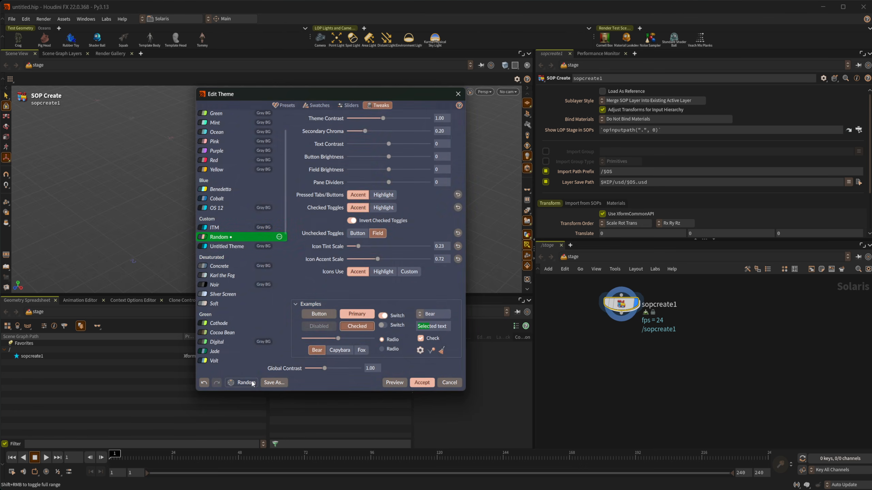
left_click(252, 383)
left_click(251, 383)
left_click(252, 383)
left_click(252, 383)
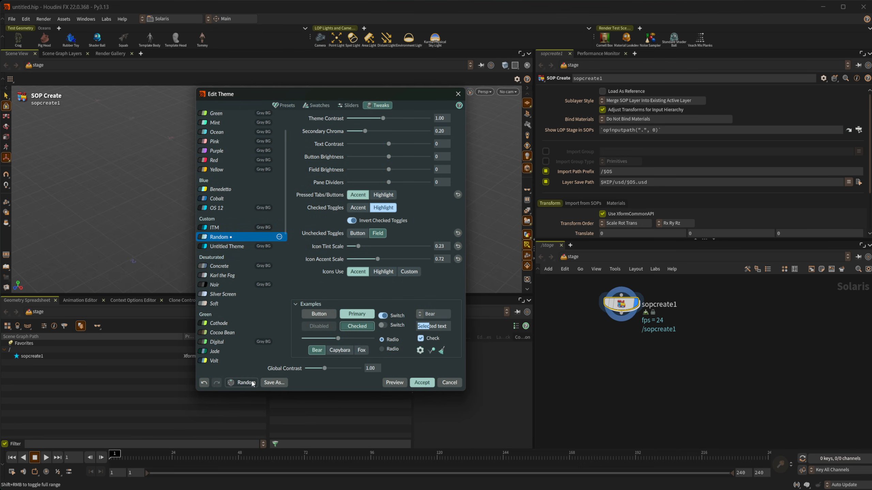
left_click(394, 382)
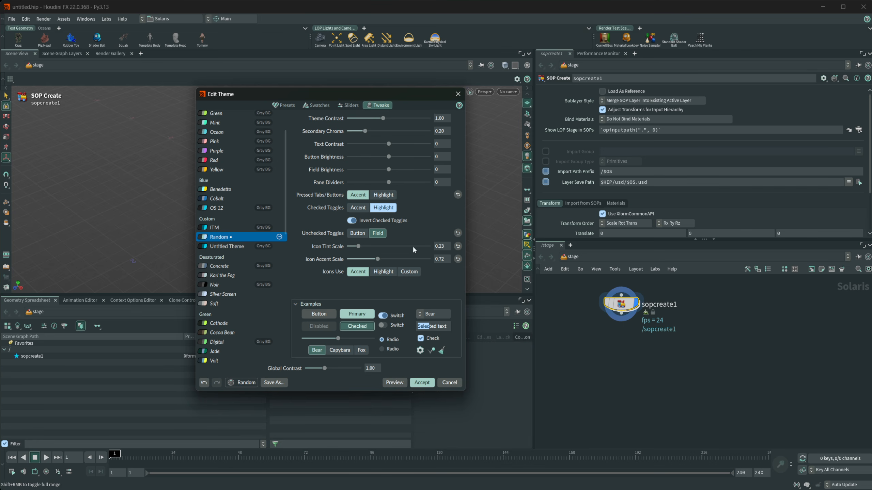
- Re-roll to a black and blue theme, preview it, then load the ITM theme
left_click(249, 381)
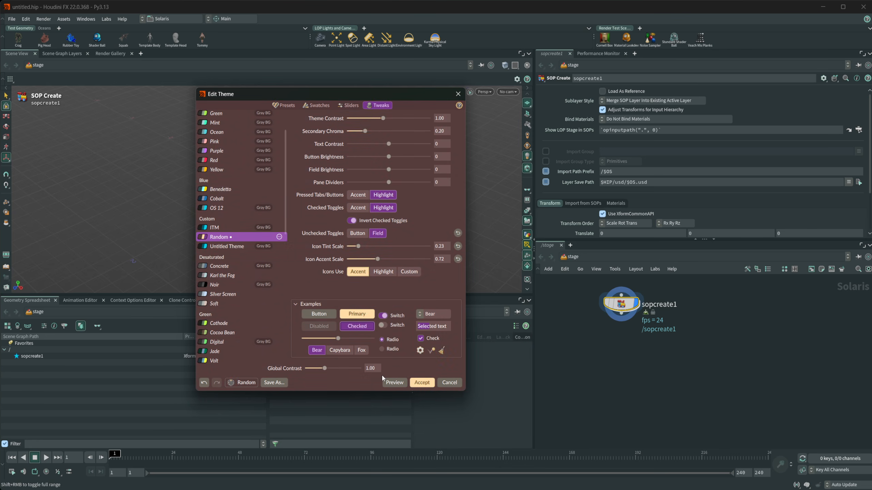
left_click(249, 384)
left_click(249, 383)
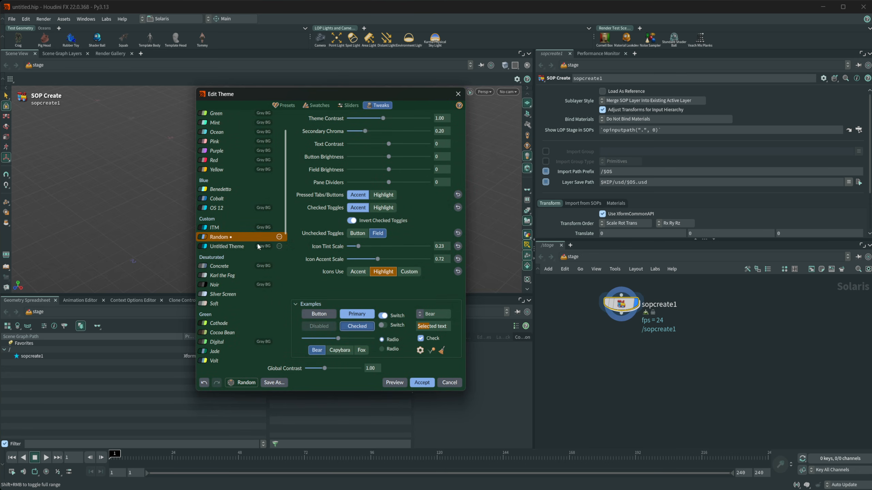
left_click(243, 383)
left_click(242, 383)
left_click(243, 383)
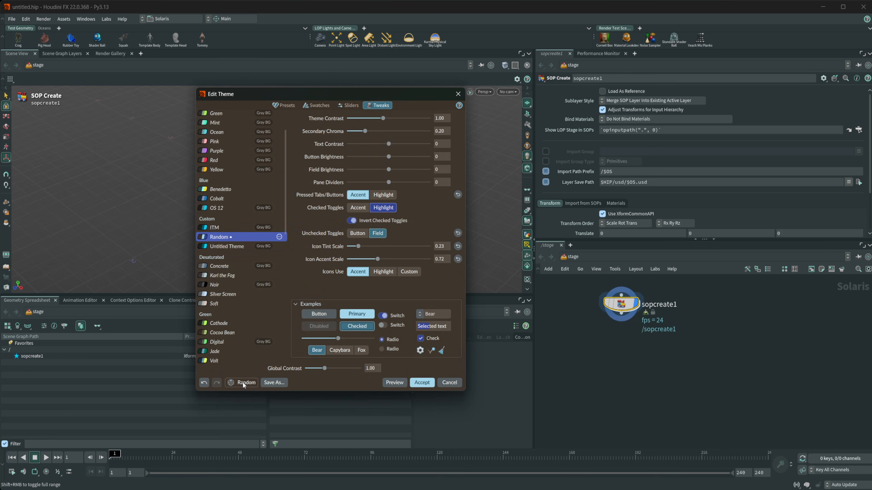
left_click(242, 382)
left_click(243, 382)
left_click(243, 382)
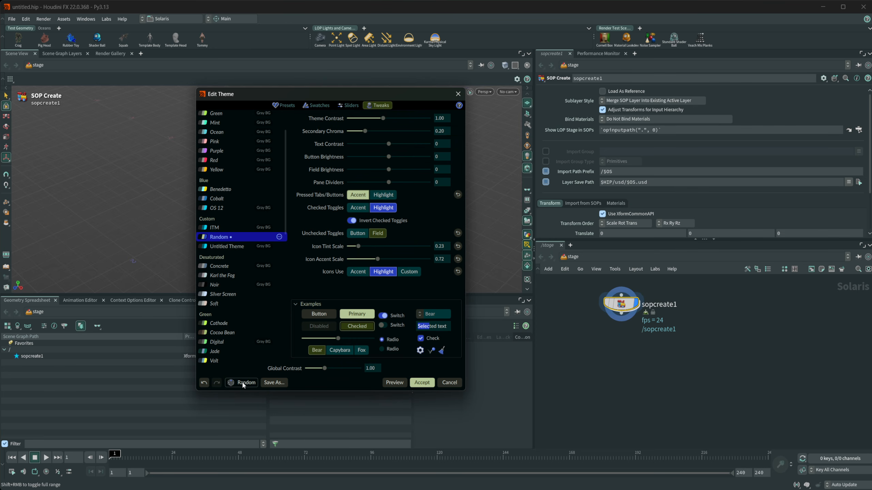
left_click(390, 384)
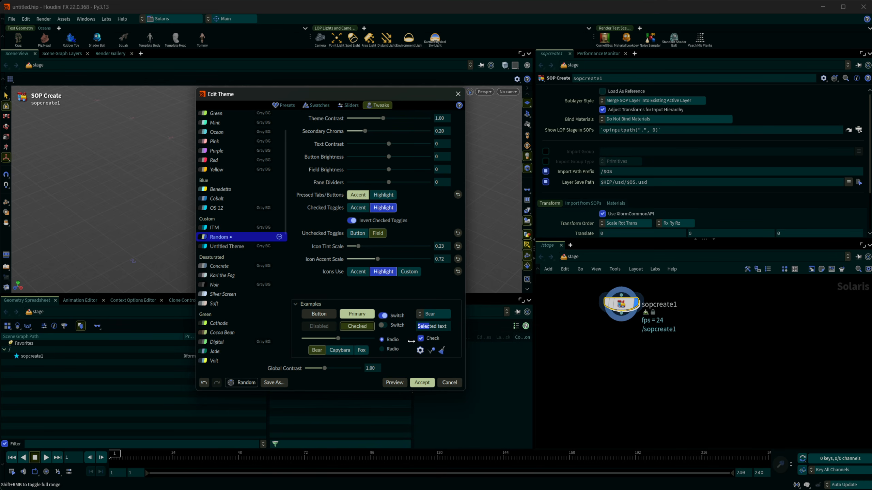
left_click(248, 228)
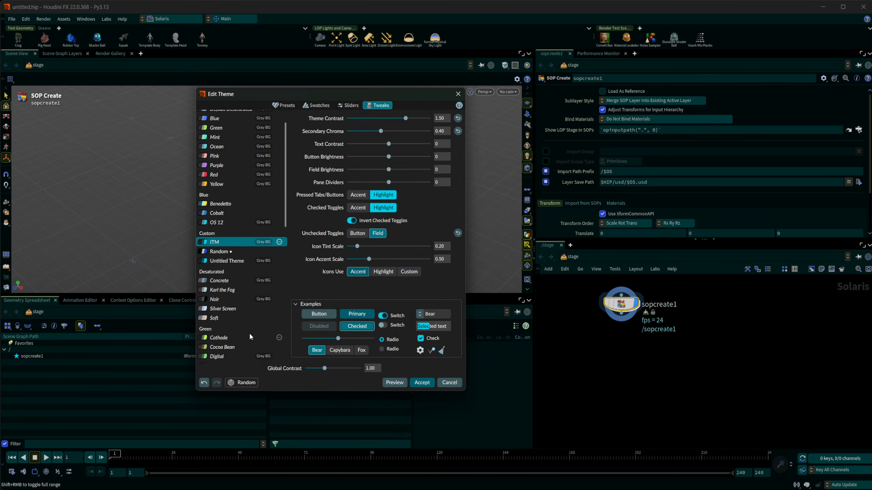
- Preview the ITM theme, close the theme editor, and bring up the stage network's node menu
left_click(402, 386)
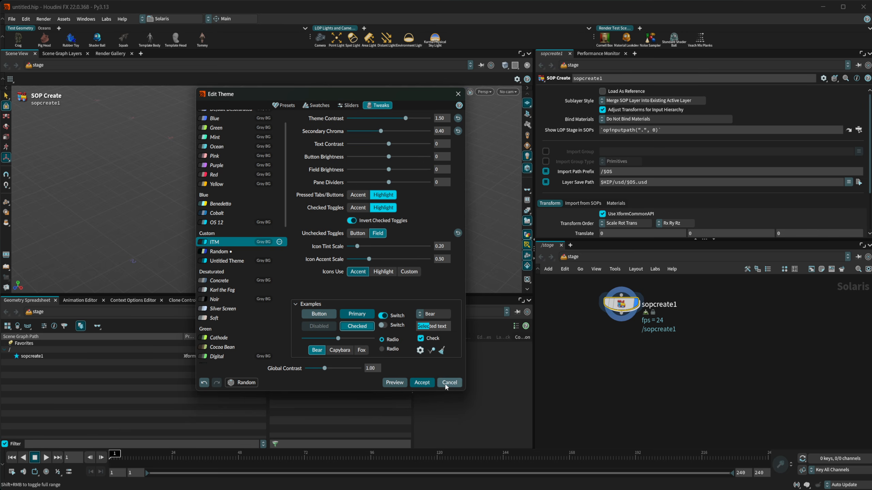
left_click(454, 382)
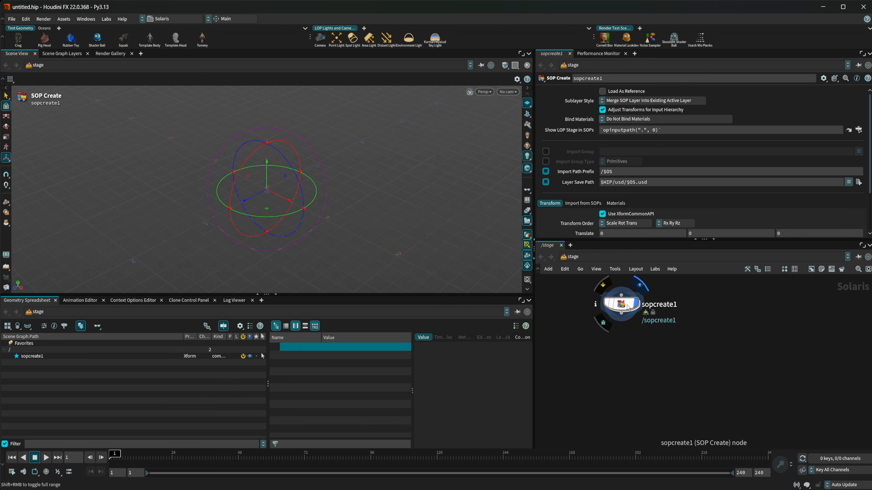
middle_click_drag(696, 343, 665, 356)
key("Tab")
- Create a COP Network node (copnet1) in the stage and go inside it
type("cop")
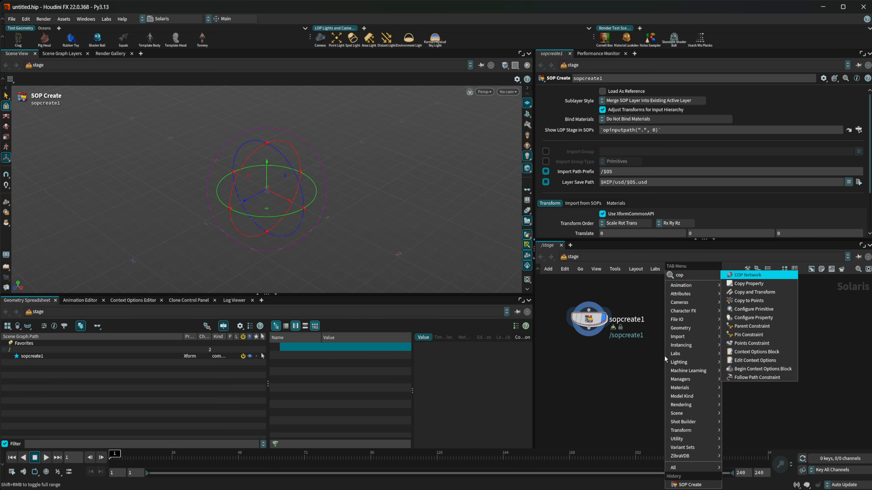
key("Return")
left_click(664, 357)
double_click(664, 356)
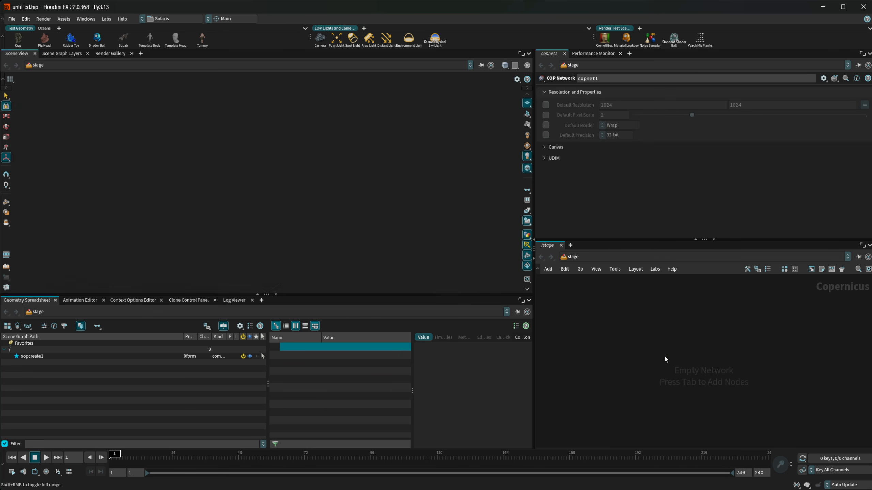
- Add a Ramp RGB node (ramp1) inside copnet1 instead of Ramp Mono
key("Tab")
type("ram")
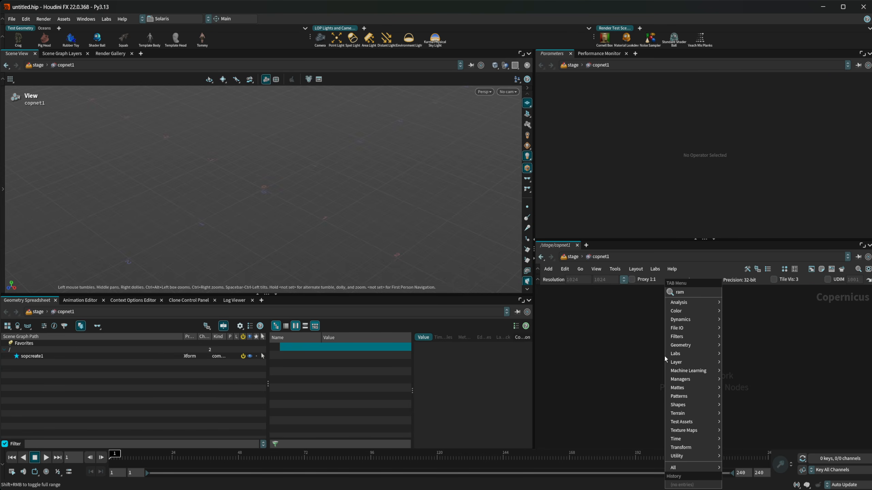
key("Return")
key("Escape")
key("Tab")
type("ramp")
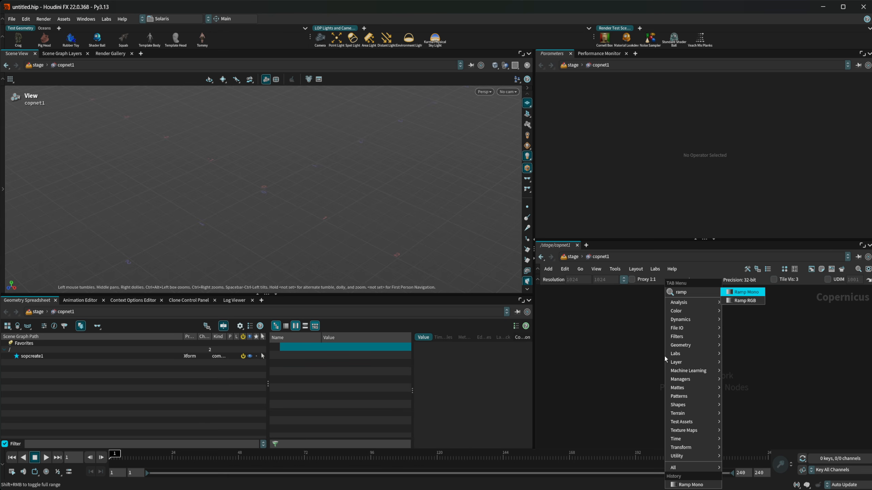
key("Down")
key("Return")
left_click(664, 355)
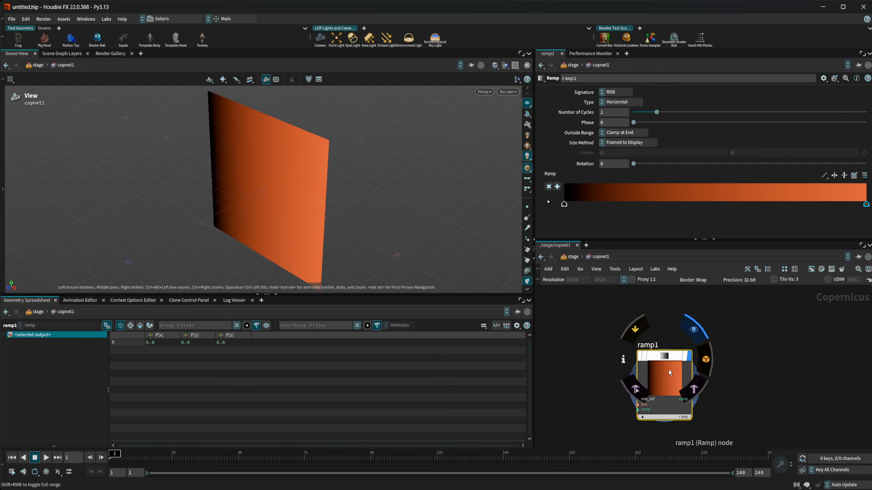
- Reposition ramp1, tumble the viewport to face the ramp plane, and float its parameters
left_click_drag(669, 370, 656, 352)
left_click_drag(292, 207, 532, 211)
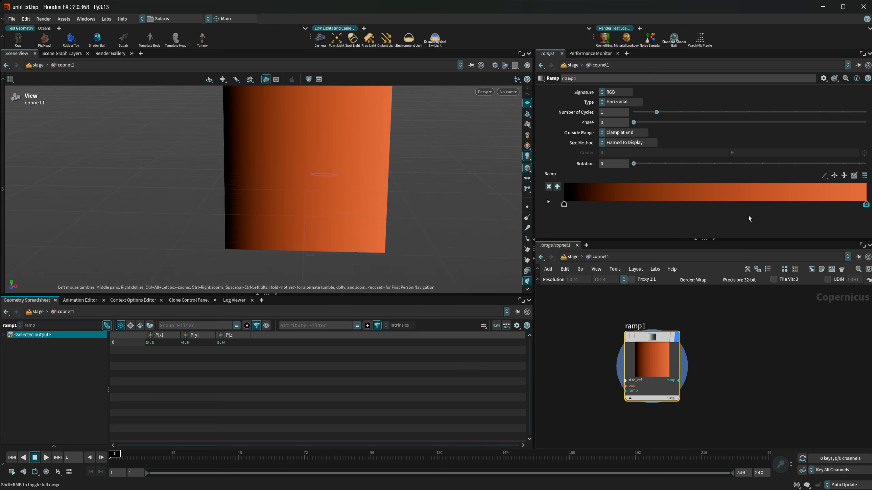
key("alt+shift+c")
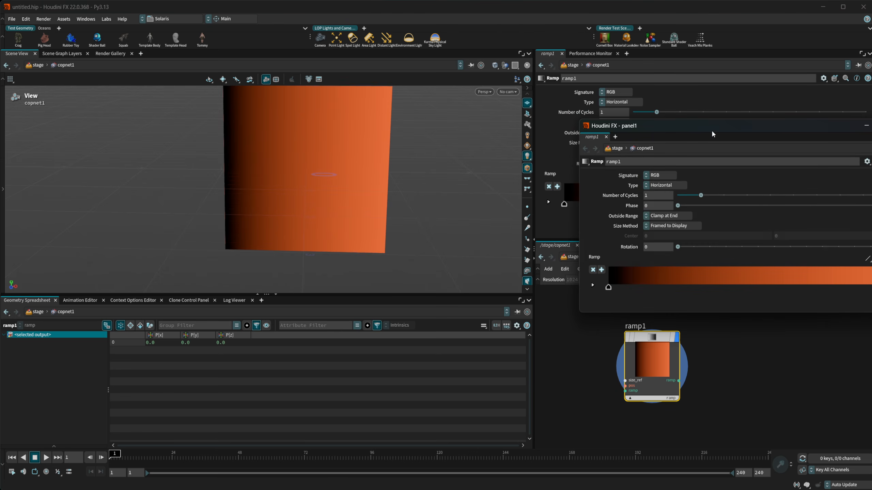
- Move and enlarge the floating ramp window, then open Color Ramp Presets from the preset list
left_click_drag(711, 129, 358, 147)
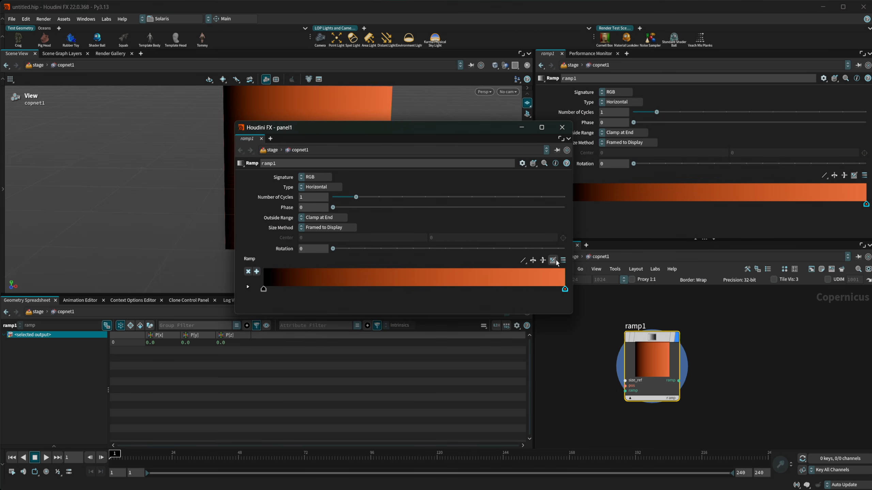
left_click_drag(571, 315, 605, 394)
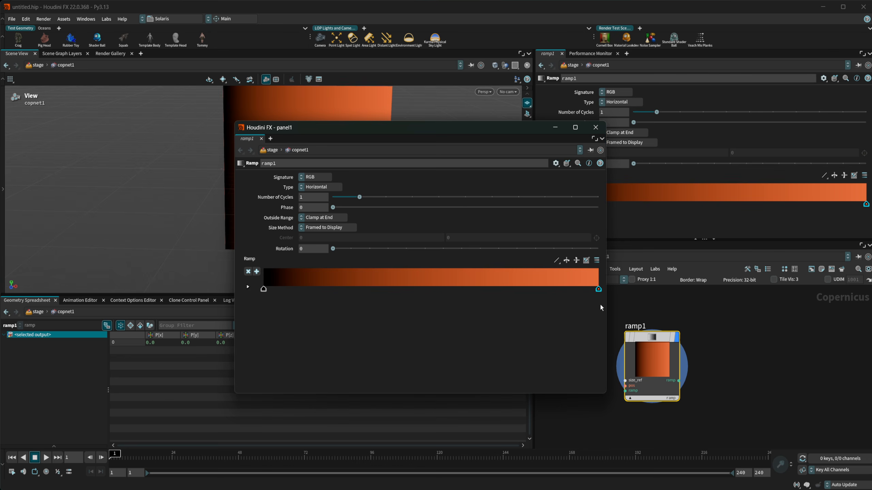
left_click(597, 260)
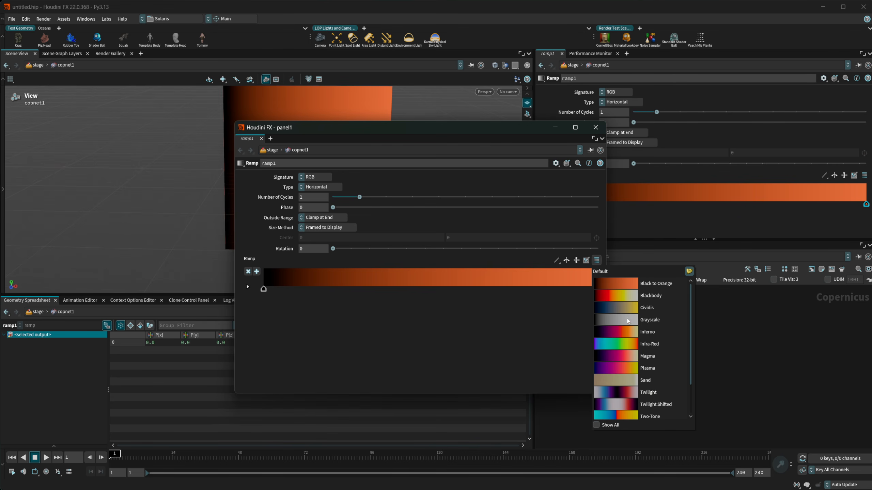
scroll(619, 327, "down", 1)
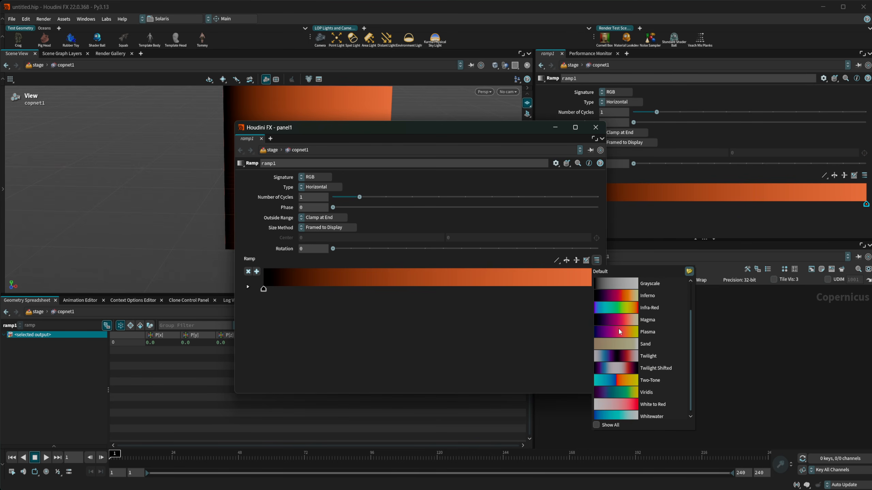
scroll(623, 327, "up", 1)
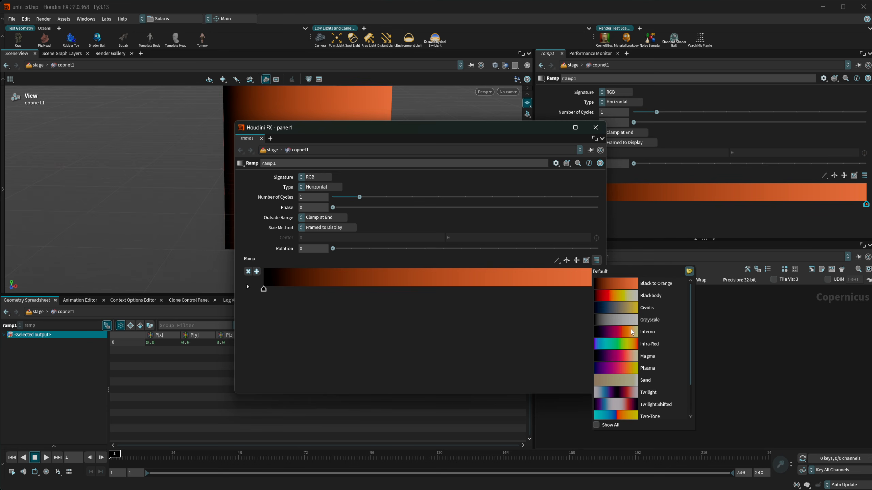
scroll(616, 337, "down", 1)
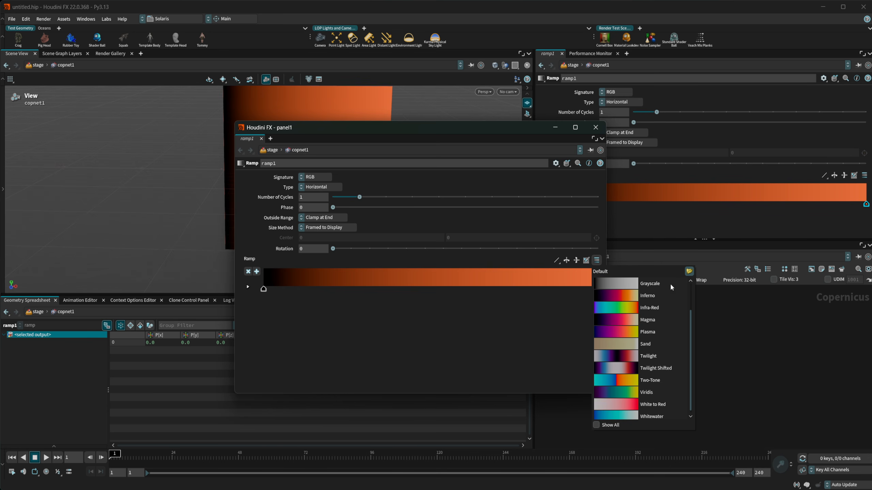
left_click(689, 271)
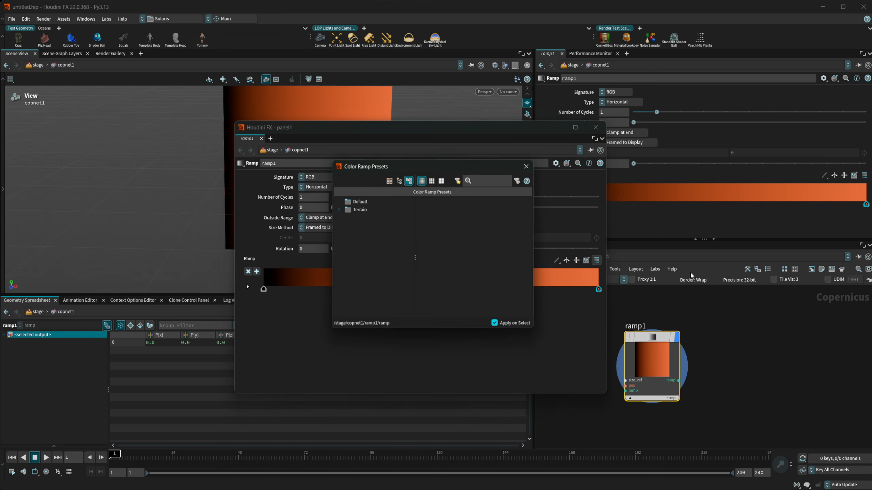
- Reopen the presets browser and try Default and Terrain > Desert presets, ending on the red one
left_click(529, 165)
left_click(597, 260)
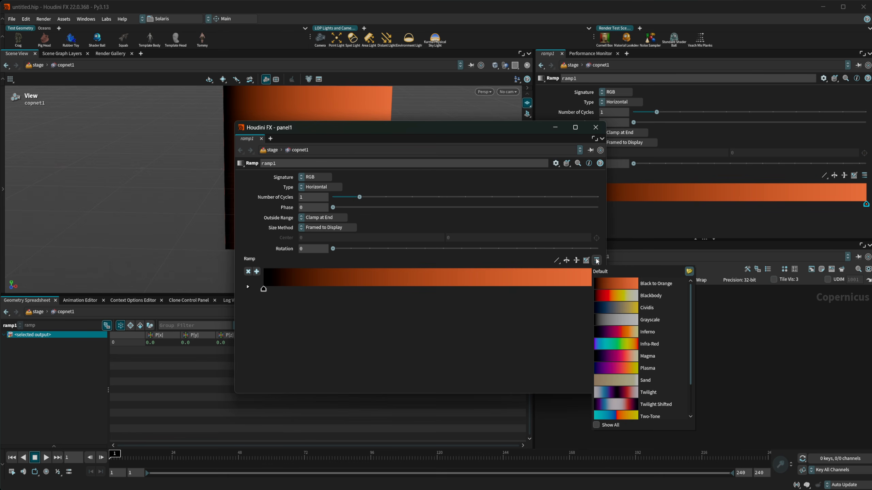
left_click(689, 272)
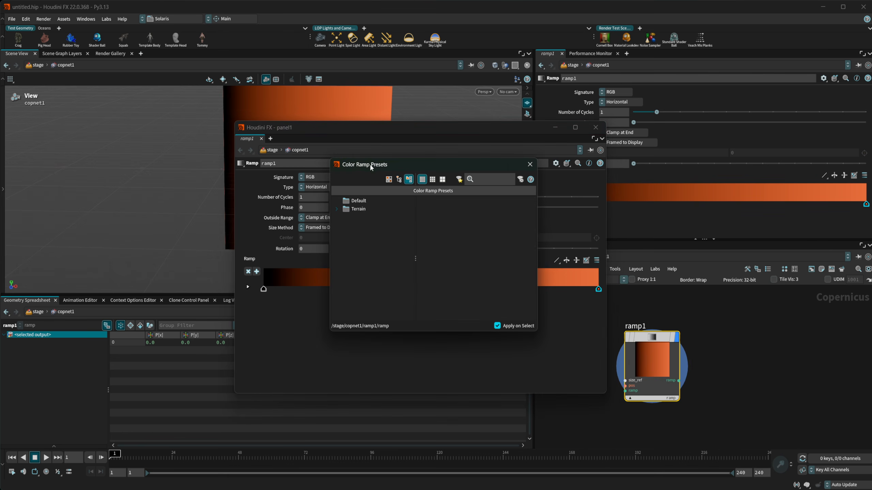
left_click(358, 203)
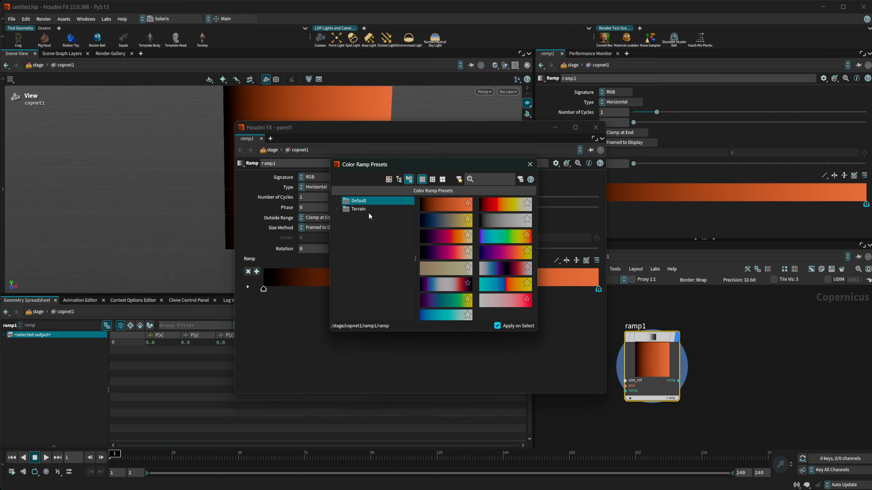
left_click(347, 209)
left_click(368, 217)
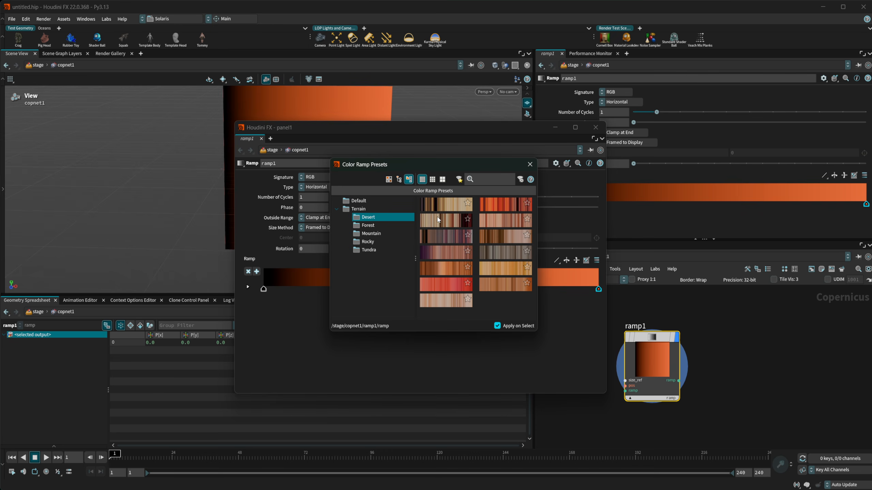
left_click(432, 211)
left_click_drag(354, 132, 275, 203)
left_click_drag(402, 163, 580, 143)
left_click_drag(377, 201, 319, 267)
left_click(683, 200)
left_click(678, 184)
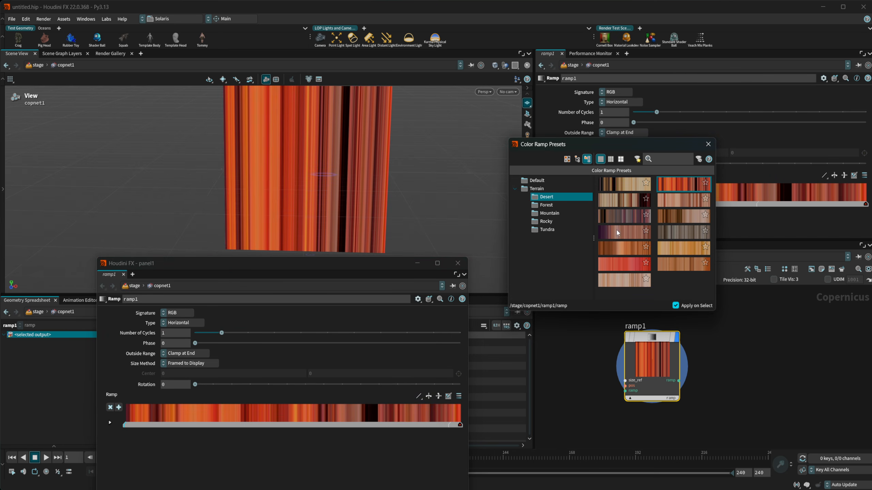
- Try Forest and Rocky presets, apply the multicoloured Rocky one, and close the browser
left_click(565, 205)
left_click(616, 219)
left_click(672, 215)
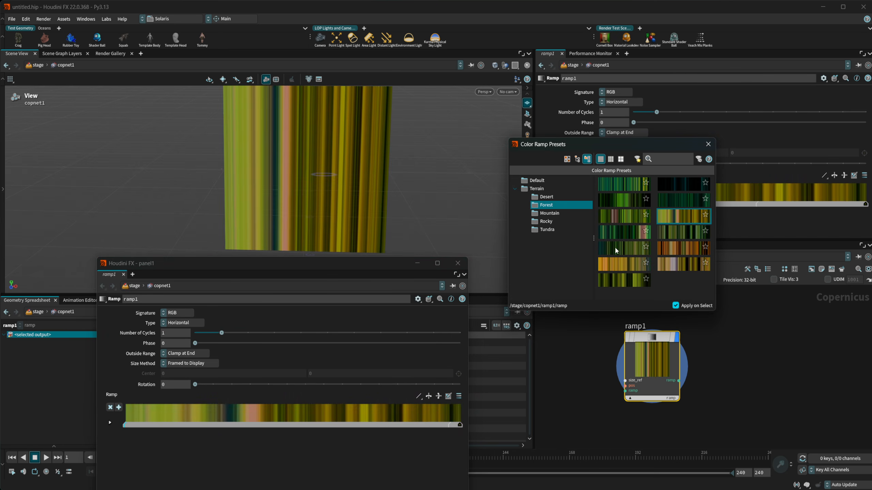
left_click(614, 235)
left_click(567, 221)
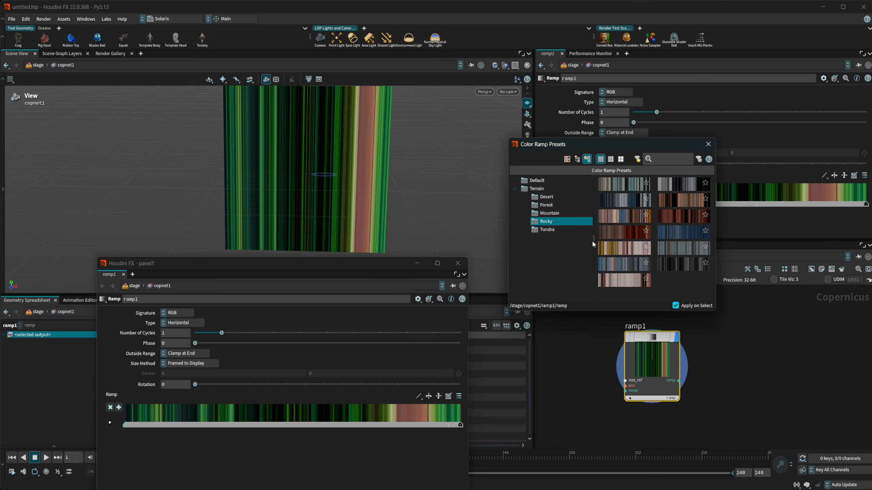
left_click(624, 218)
left_click(677, 219)
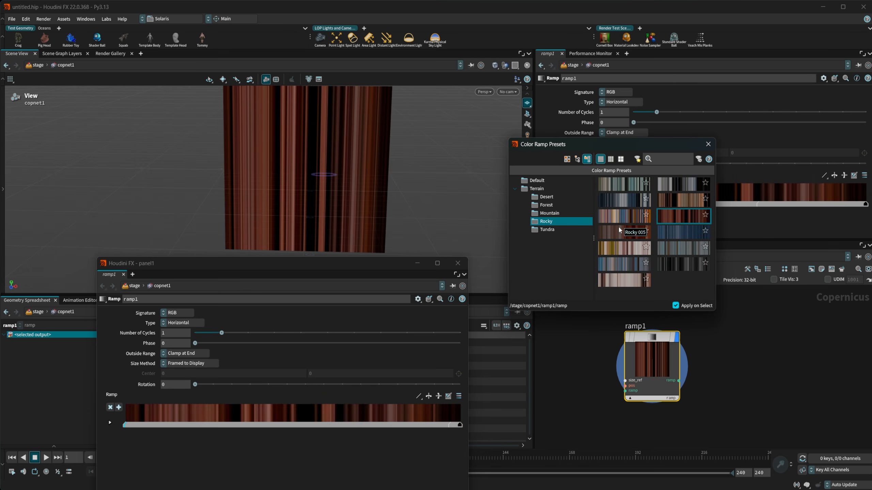
left_click(623, 199)
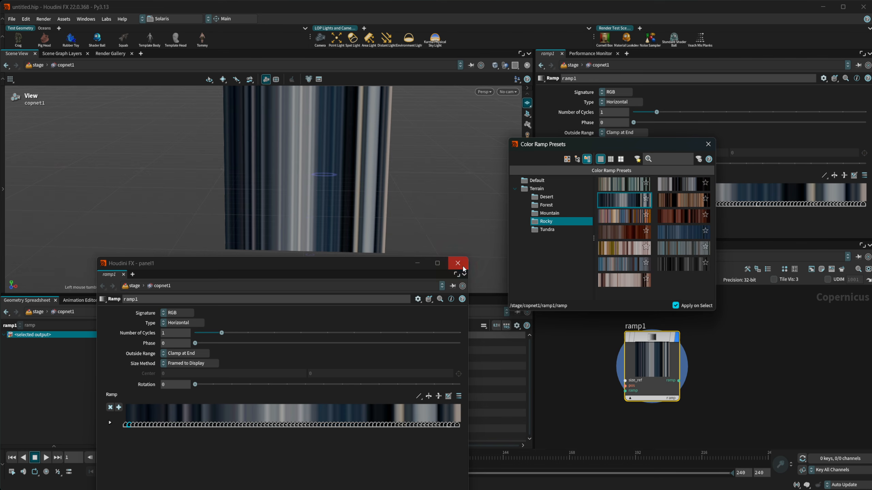
left_click_drag(399, 265, 420, 256)
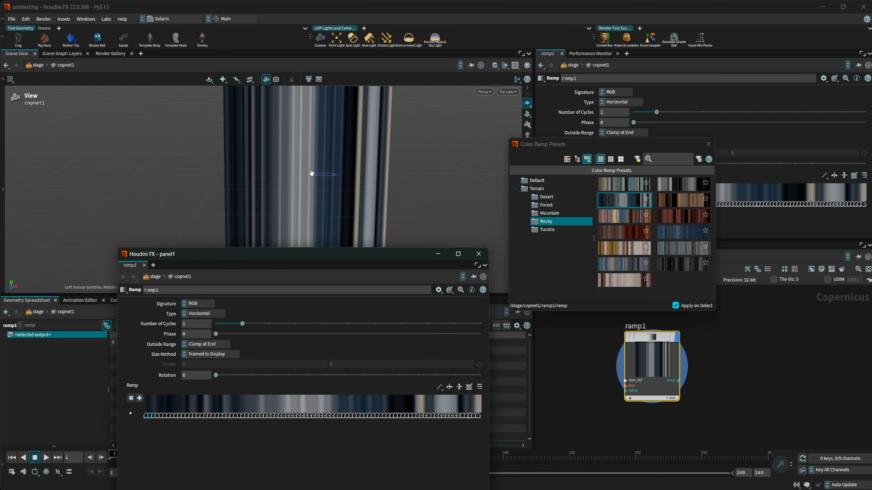
left_click(620, 216)
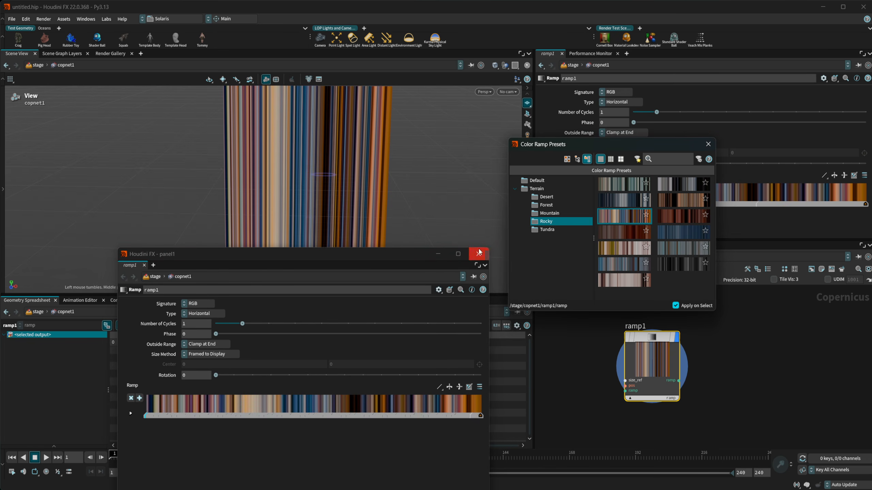
left_click(704, 148)
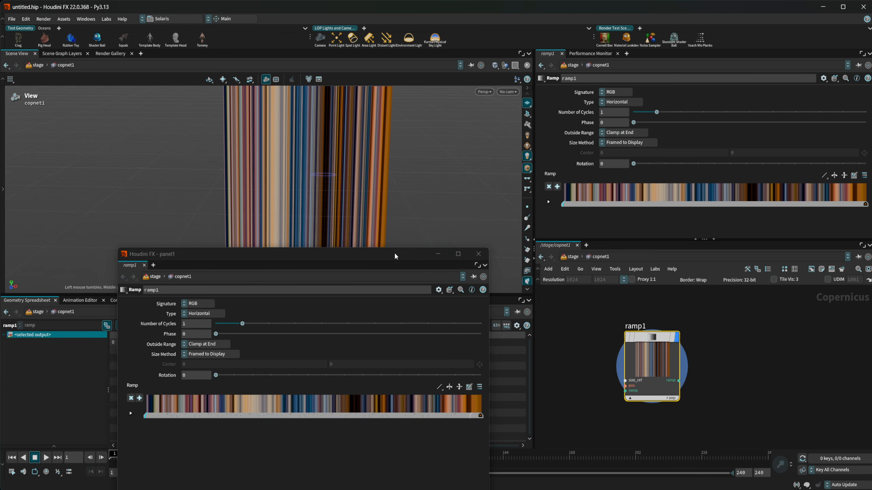
left_click_drag(395, 254, 631, 151)
- Regenerate ramp1's ramp in the Ramp Generator as 30 uniformly sampled points
left_click(695, 285)
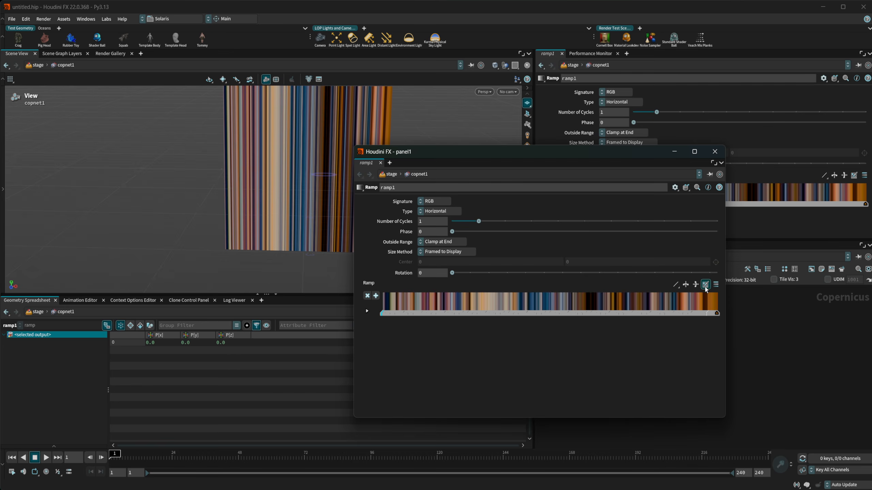
left_click_drag(676, 257, 472, 206)
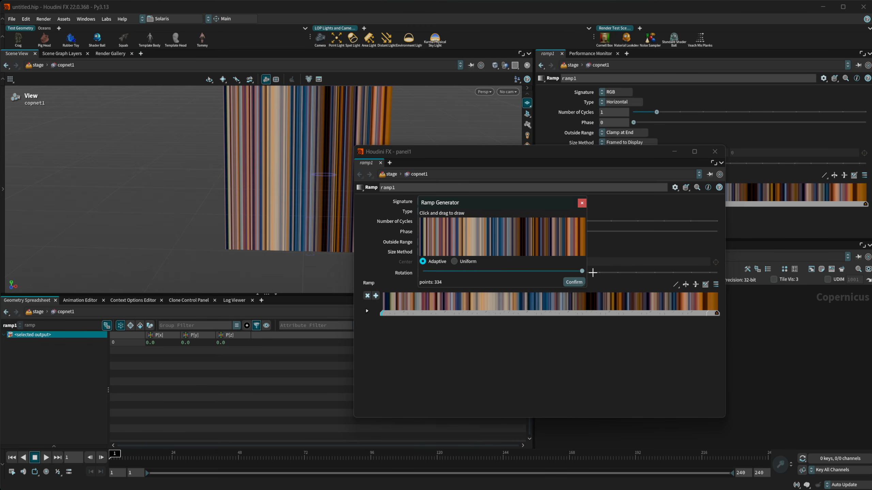
left_click_drag(583, 272, 417, 274)
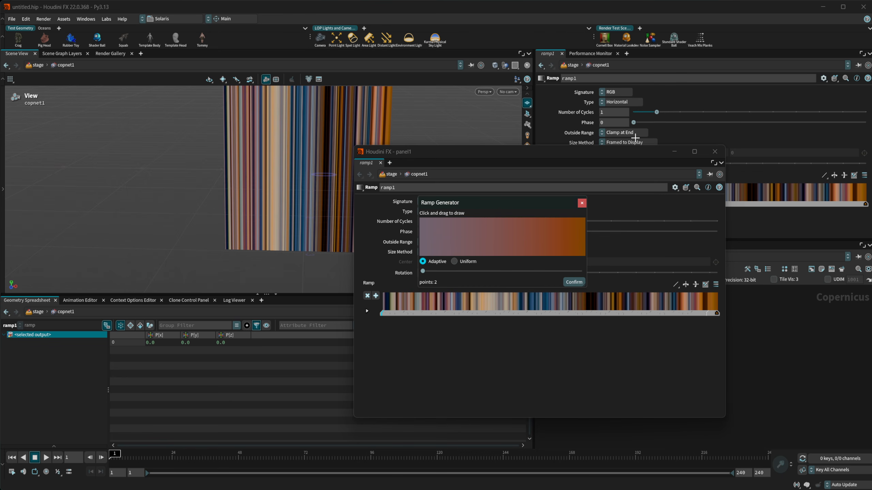
left_click_drag(422, 272, 596, 271)
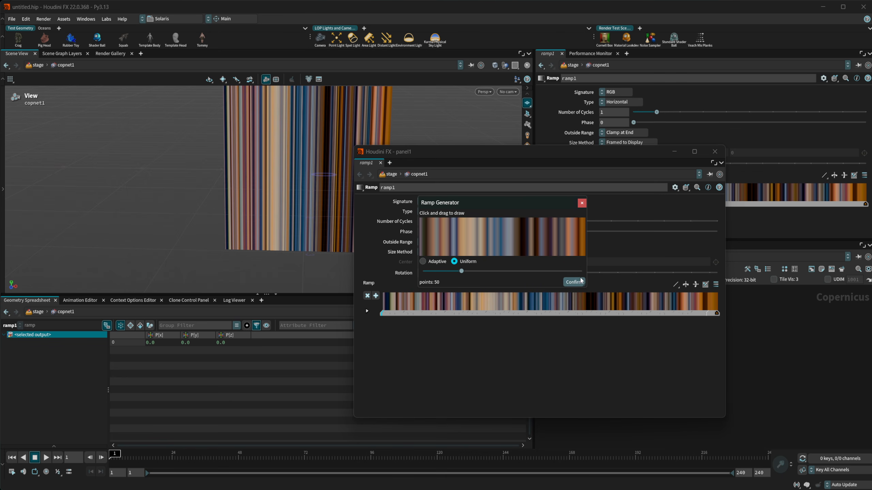
left_click(467, 263)
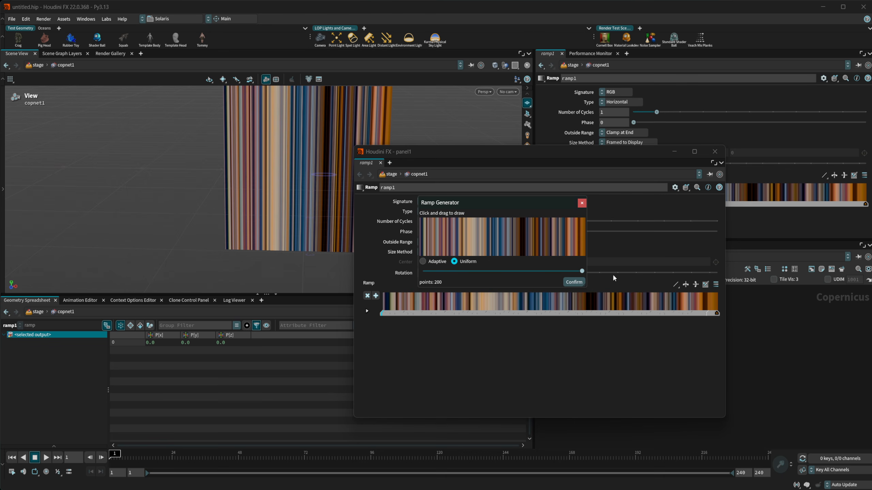
left_click_drag(580, 272, 445, 271)
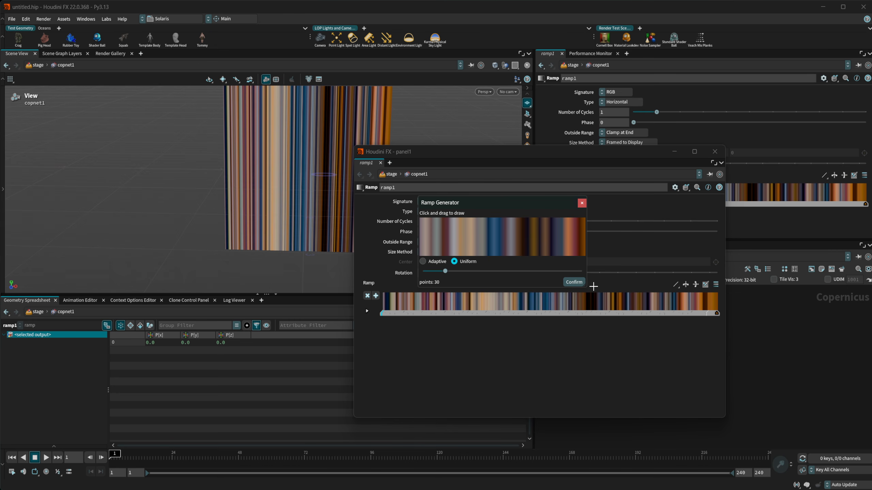
left_click(567, 283)
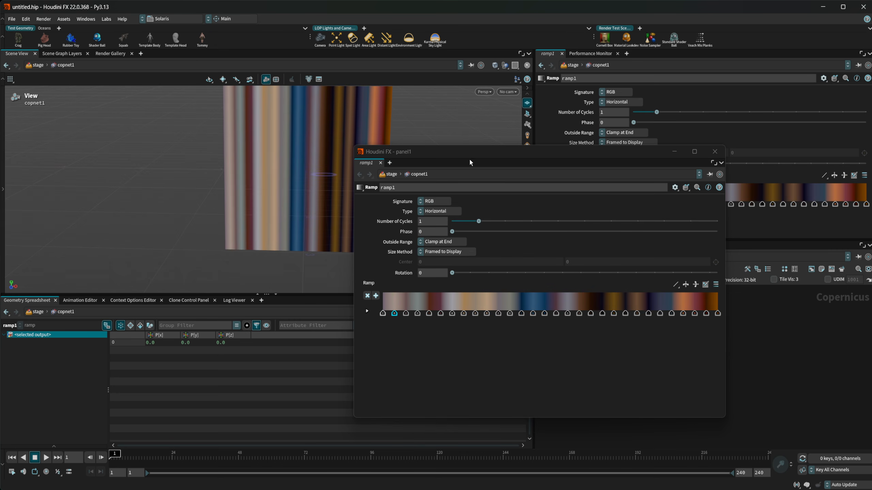
- Close the floating parameter window and open the colour editor for ramp point 2
left_click_drag(470, 163, 446, 282)
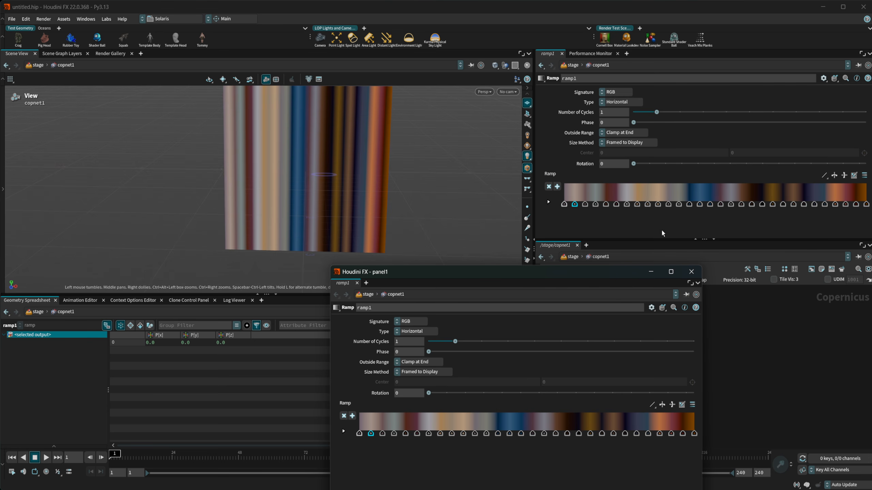
left_click_drag(613, 275, 532, 237)
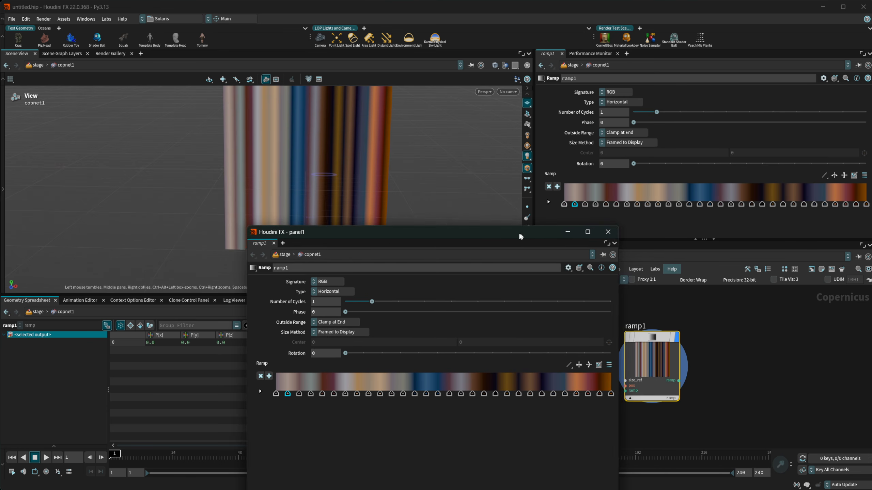
left_click(613, 237)
left_click(548, 202)
scroll(556, 206, "down", 1)
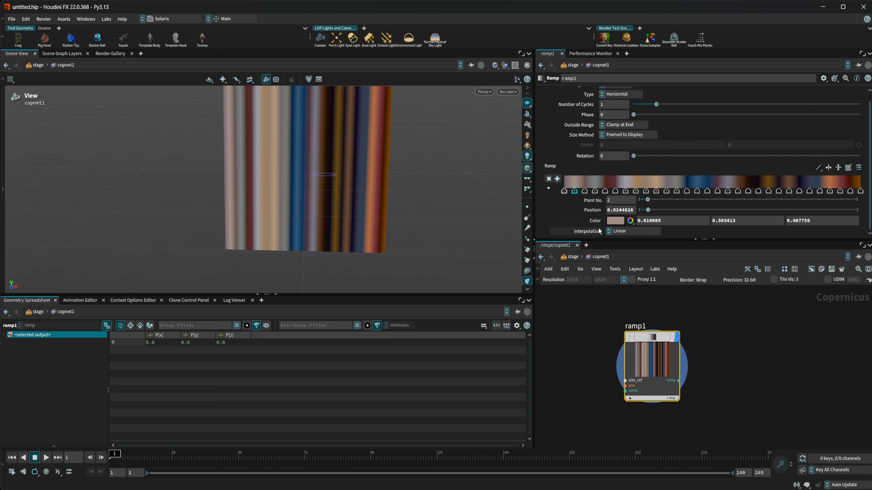
left_click(617, 220)
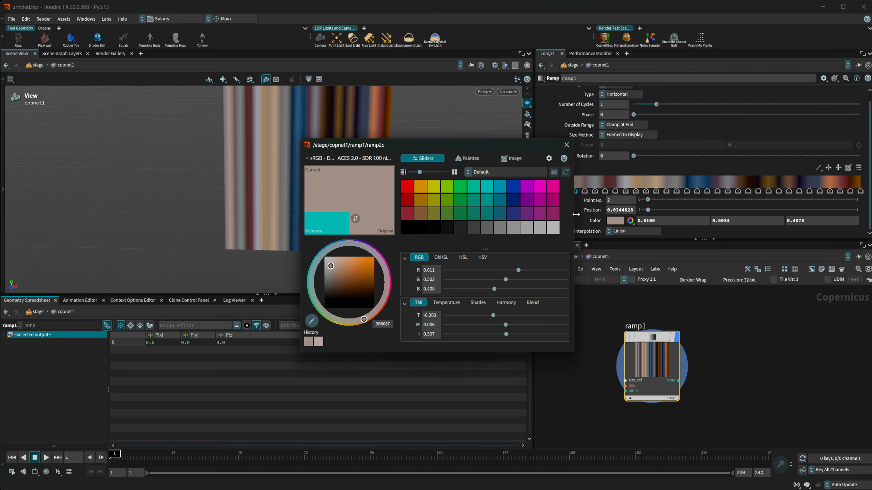
- Reposition the colour editor and inspect the OCIO Options menu without changing anything
left_click_drag(495, 147, 472, 121)
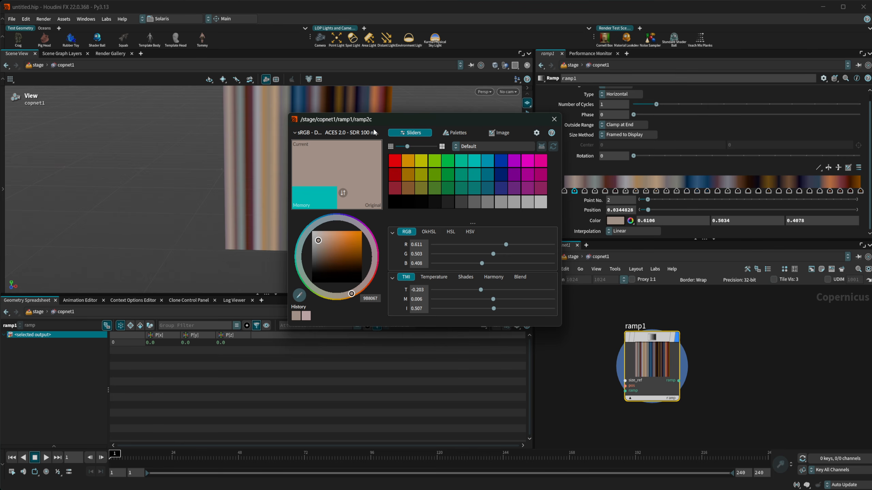
left_click(335, 133)
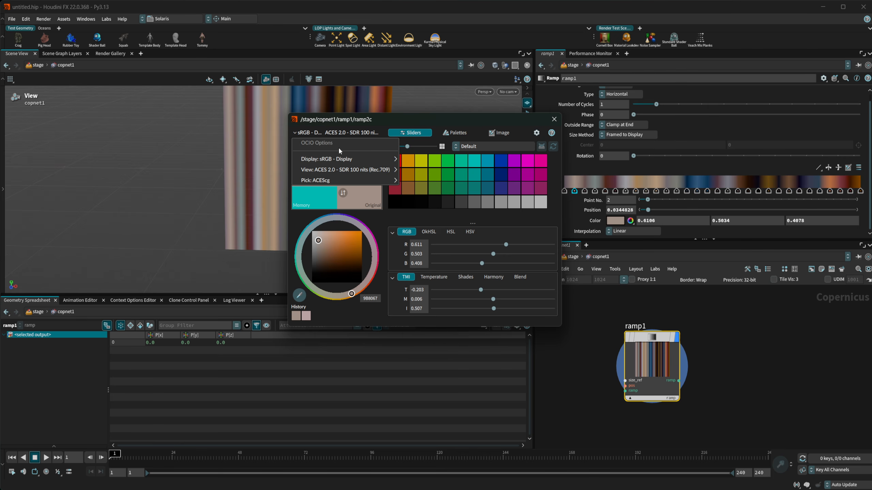
mouse_move(336, 181)
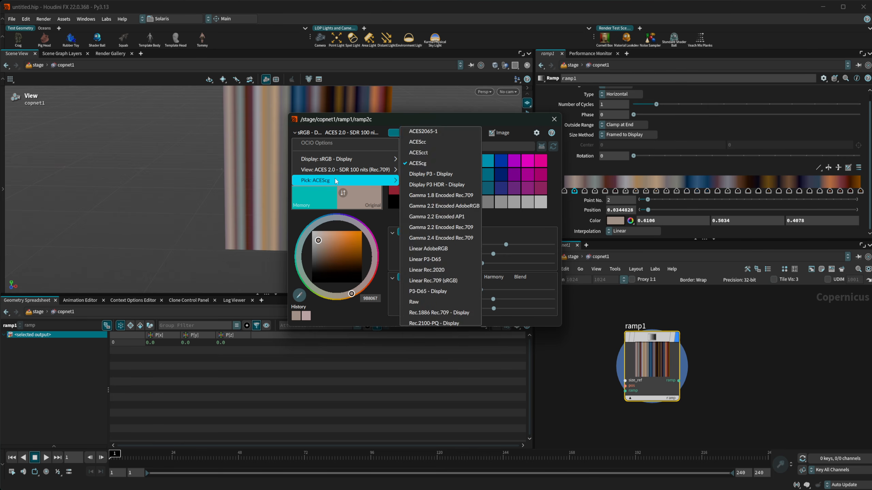
mouse_move(351, 163)
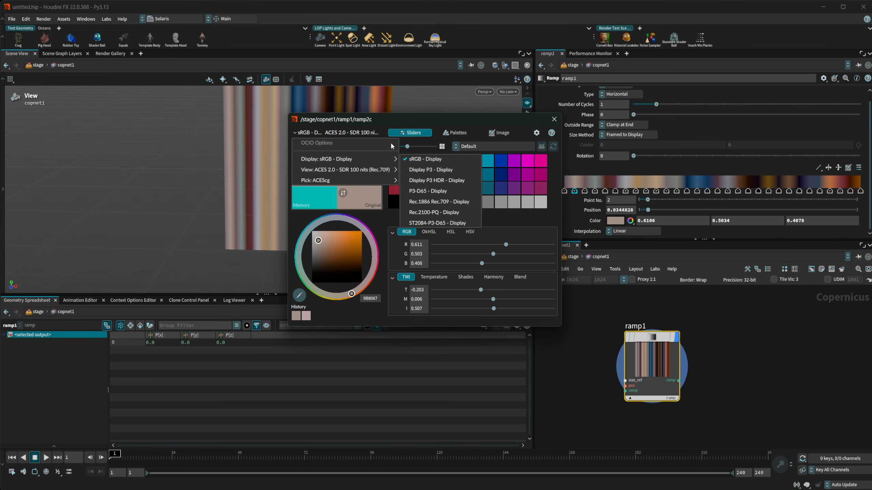
left_click(392, 127)
left_click(348, 134)
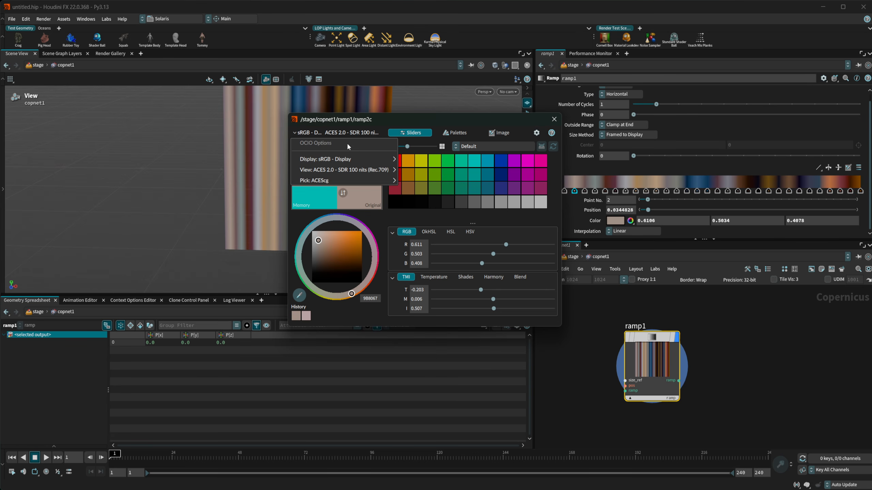
mouse_move(331, 181)
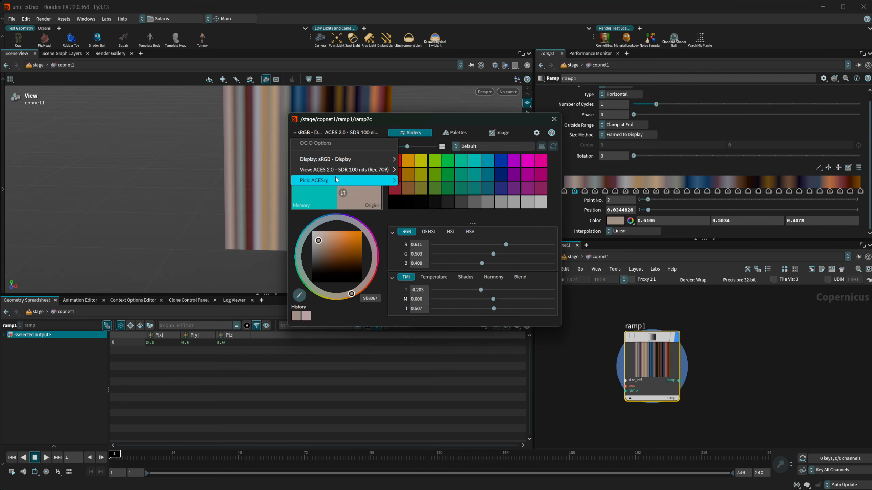
left_click(416, 165)
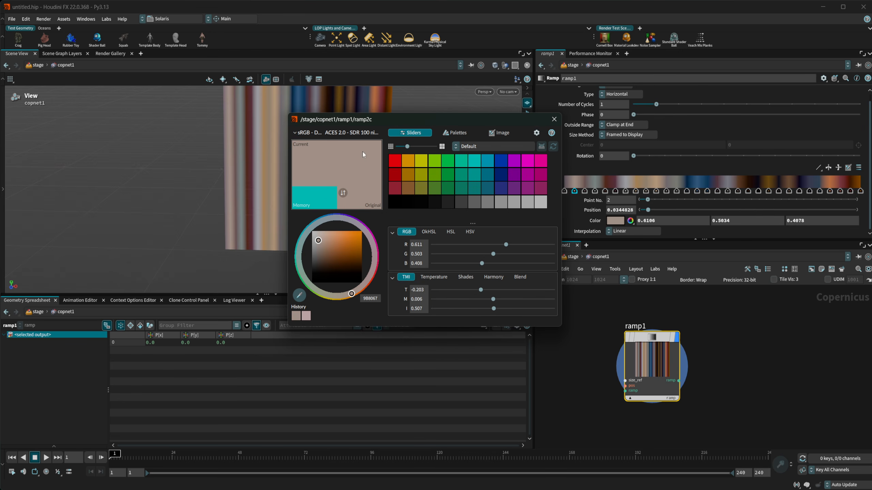
- Try the Temperature (about 4970 K), Shades and Harmony tabs, picking browns then magenta-red
left_click(432, 277)
mouse_move(483, 291)
left_mouse_down()
mouse_move(456, 290)
mouse_move(486, 289)
mouse_move(481, 290)
left_mouse_up()
left_click(465, 278)
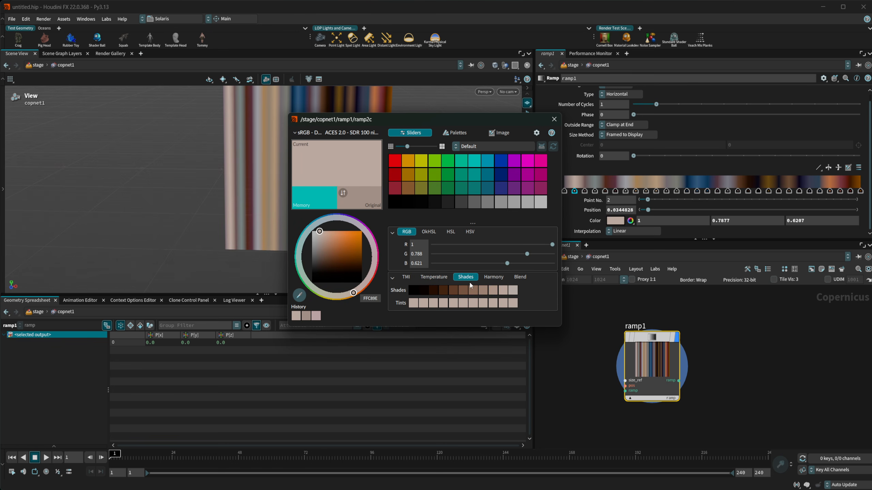
left_click(493, 277)
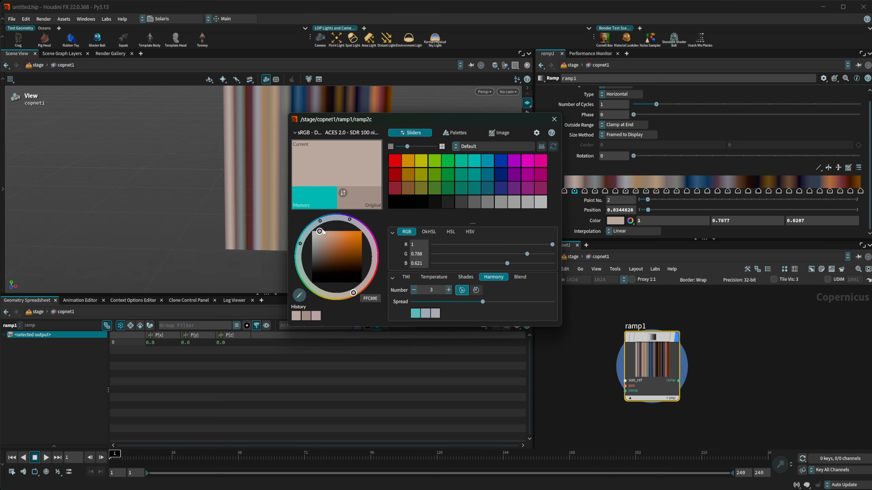
left_click(344, 252)
left_click(336, 251)
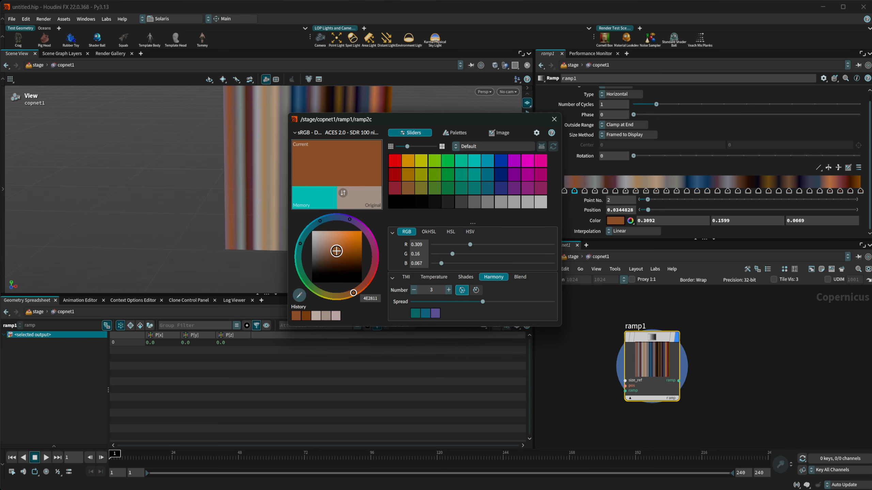
left_click(351, 219)
mouse_move(350, 220)
left_mouse_down()
mouse_move(368, 238)
mouse_move(374, 273)
mouse_move(376, 238)
mouse_move(345, 217)
mouse_move(316, 223)
left_mouse_up()
- Sample greens from the Blend bar, finally setting point 2 to yellow (R 1, G 1, B 0)
left_click(517, 277)
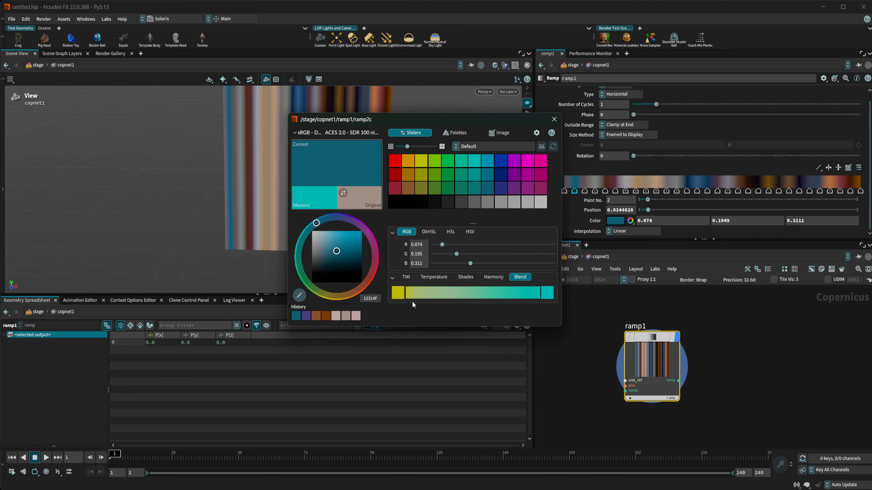
left_click(444, 294)
left_click(447, 295)
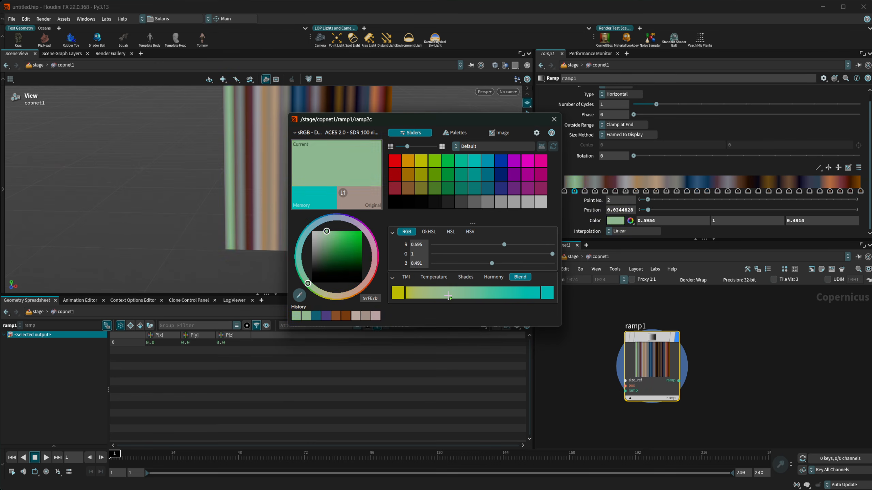
left_click(448, 295)
left_click(403, 296)
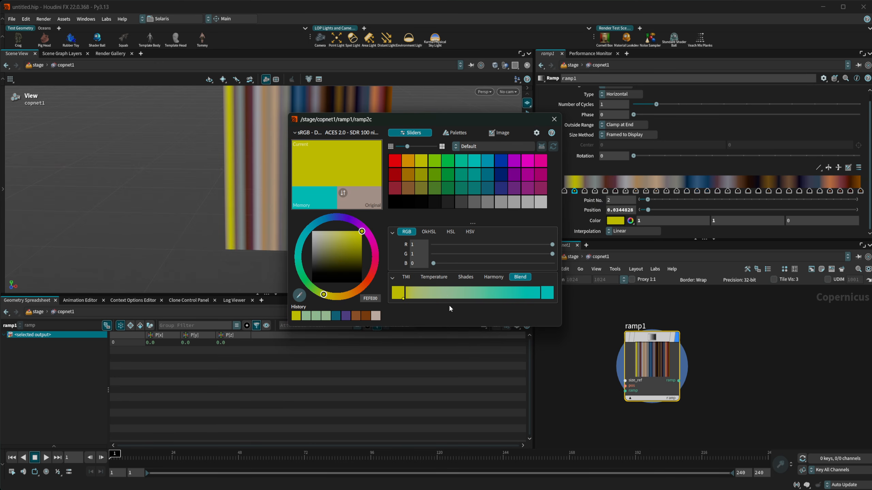
- Sample a tan colour for point 2 from a reference image in the Image palette
left_click(449, 134)
scroll(413, 225, "down", 6)
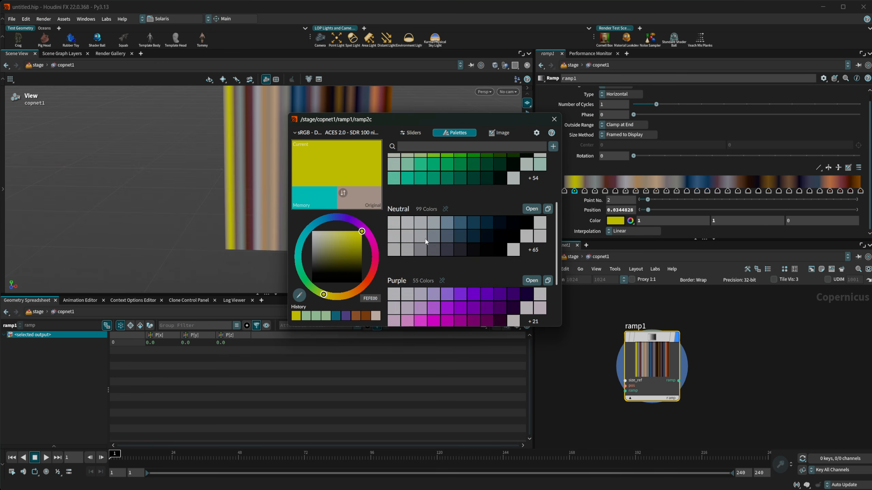
scroll(438, 271, "up", 6)
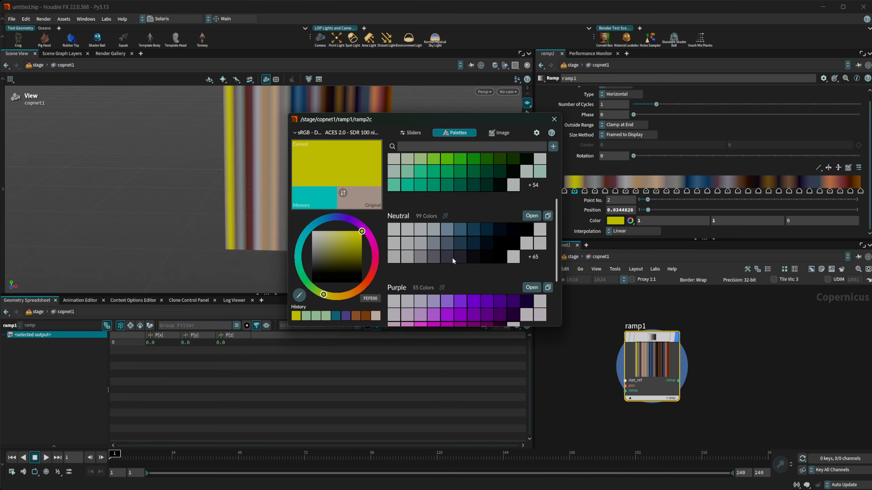
left_click(500, 133)
left_click_drag(475, 207, 458, 238)
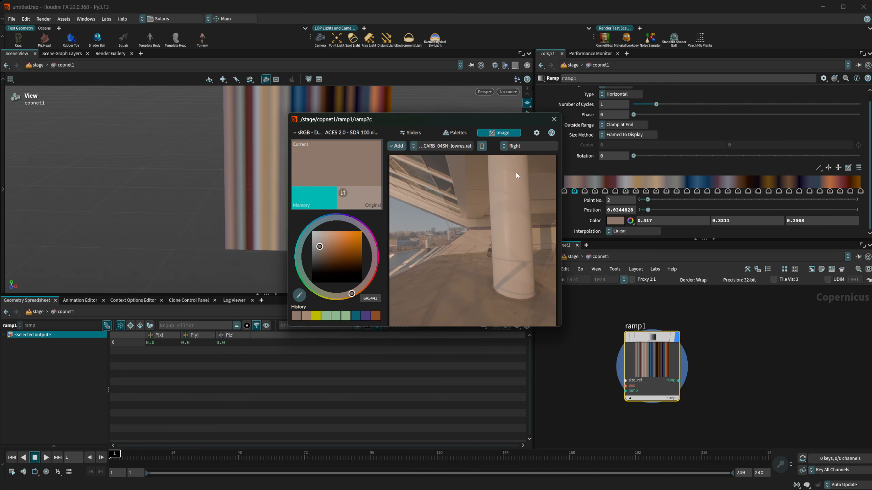
left_click(554, 120)
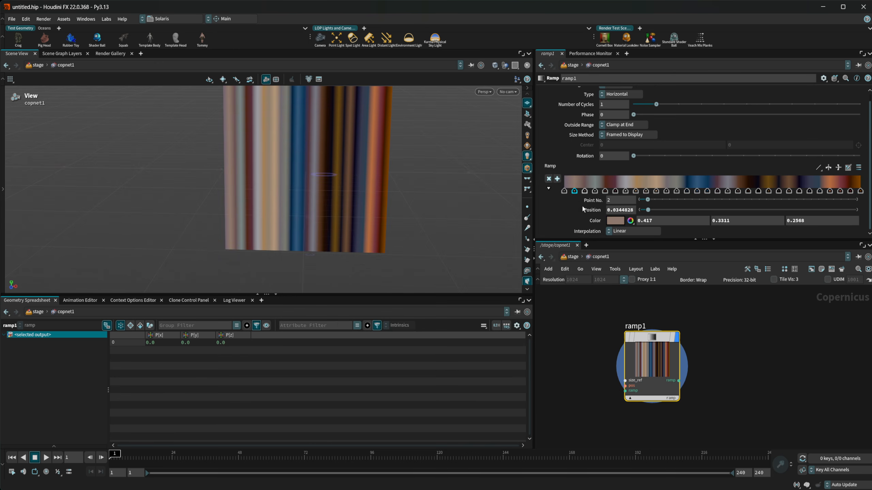
right_click(550, 166)
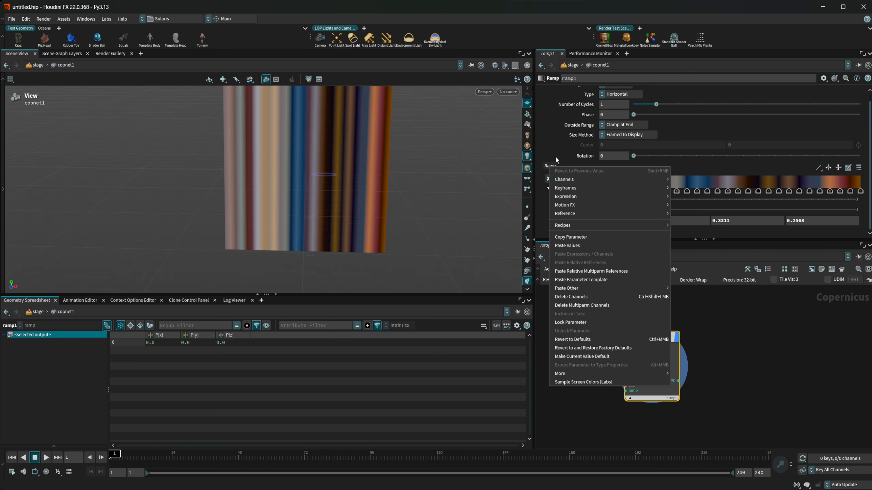
left_click(557, 156)
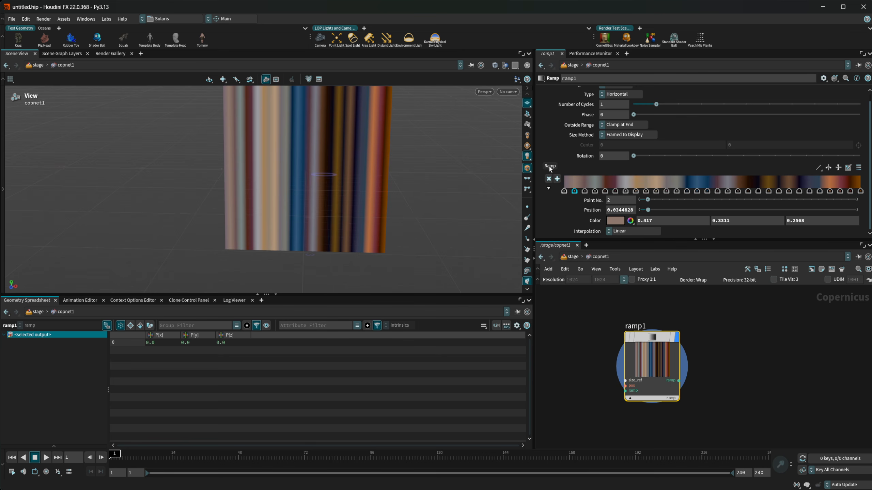
right_click(549, 167)
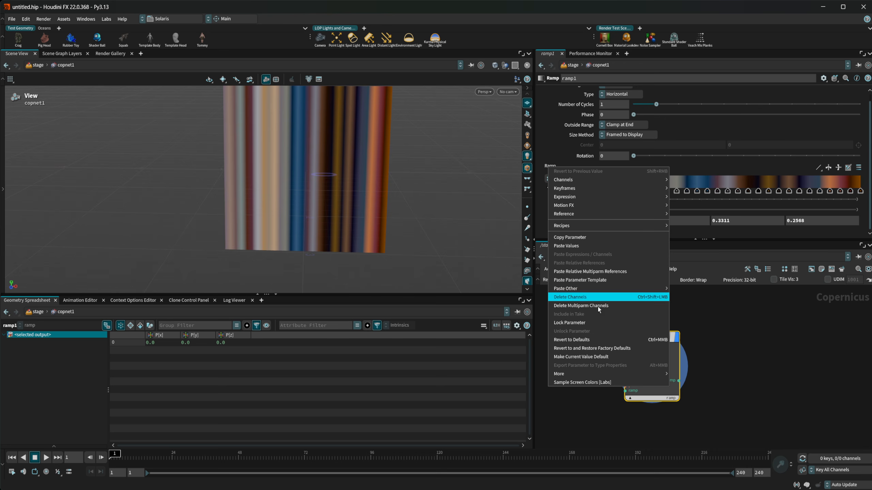
left_click(736, 344)
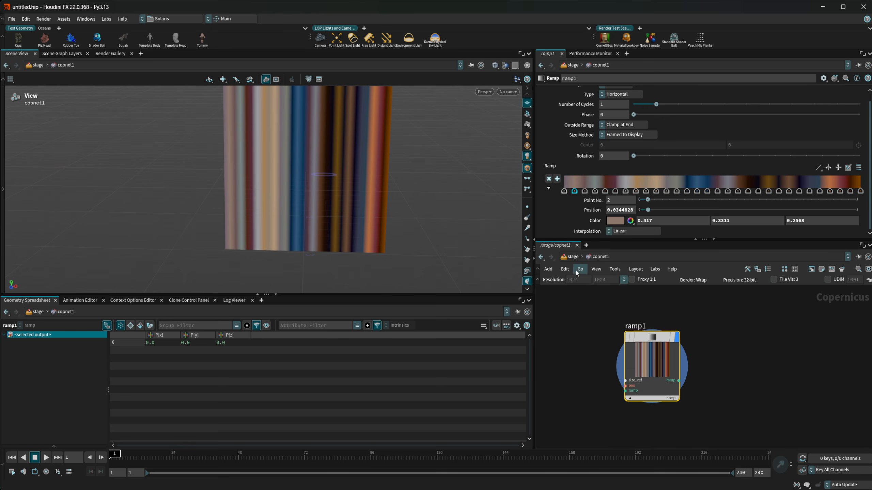
scroll(581, 323, "down", 1)
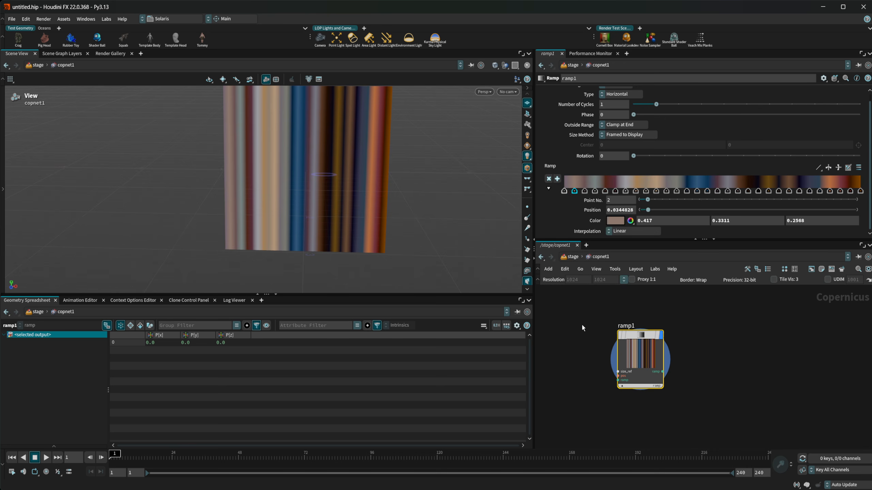
- Add a Rubber Toy test geometry node inside sopcreate1's create network via 'pig'
left_click(573, 257)
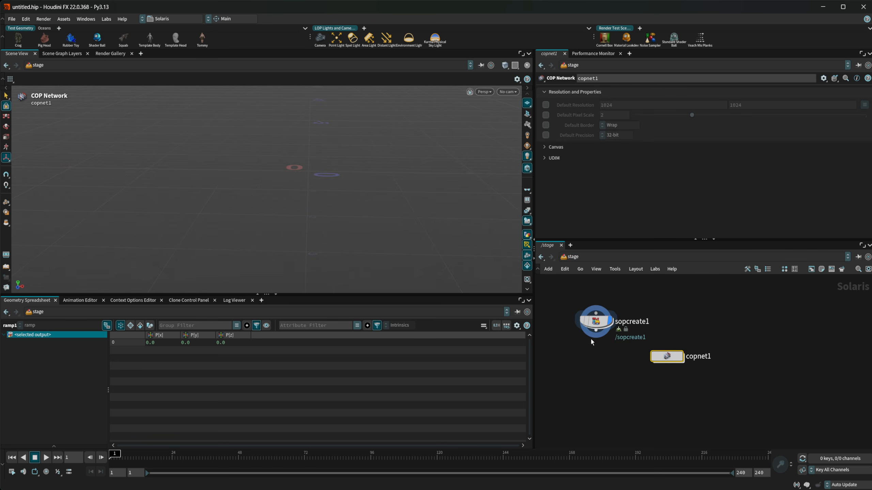
double_click(631, 360)
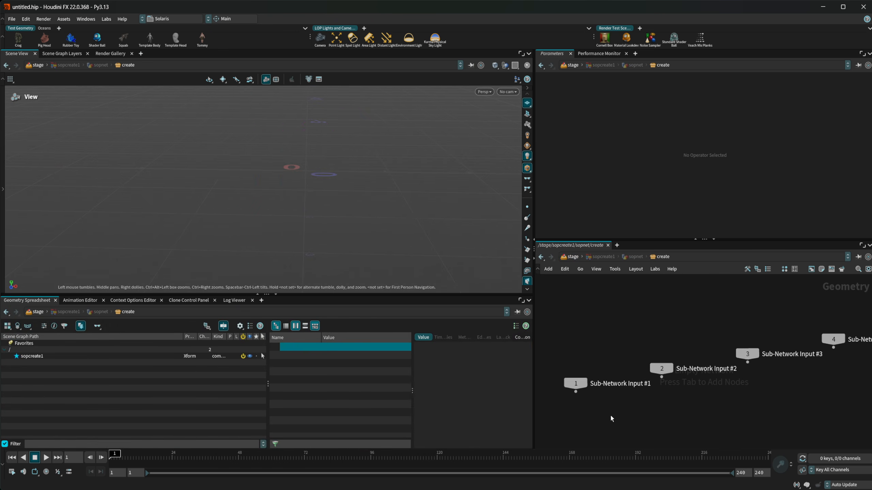
middle_click_drag(602, 412, 600, 367)
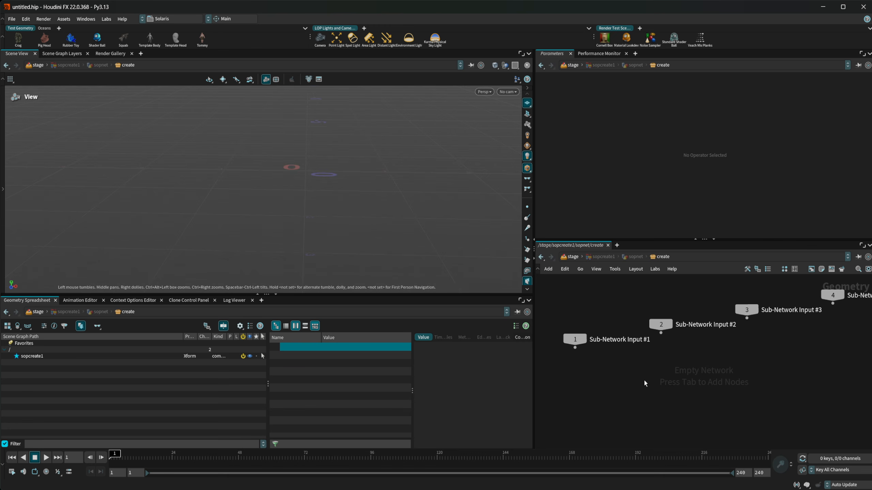
key("Tab")
type("pig")
key("Return")
left_click(644, 383)
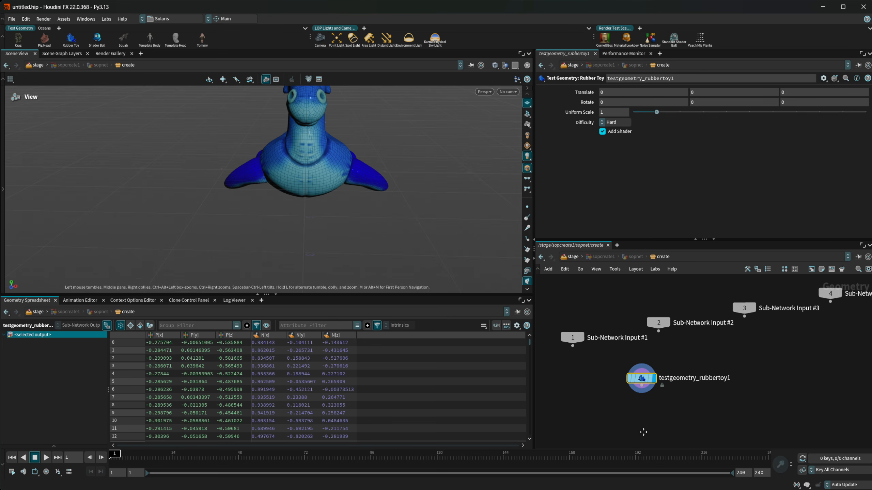
middle_click_drag(648, 432, 658, 379)
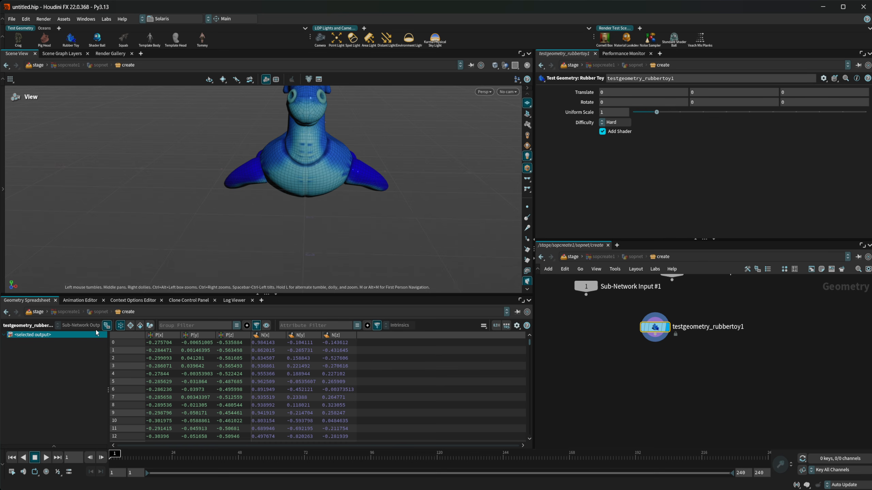
- Re-enter sopcreate1's create network and show the spreadsheet's tree of outputs
left_click(572, 257)
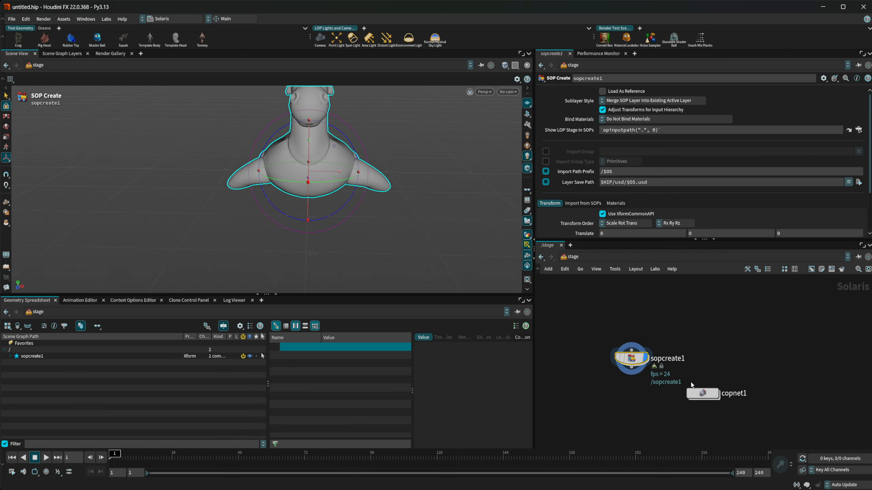
double_click(631, 358)
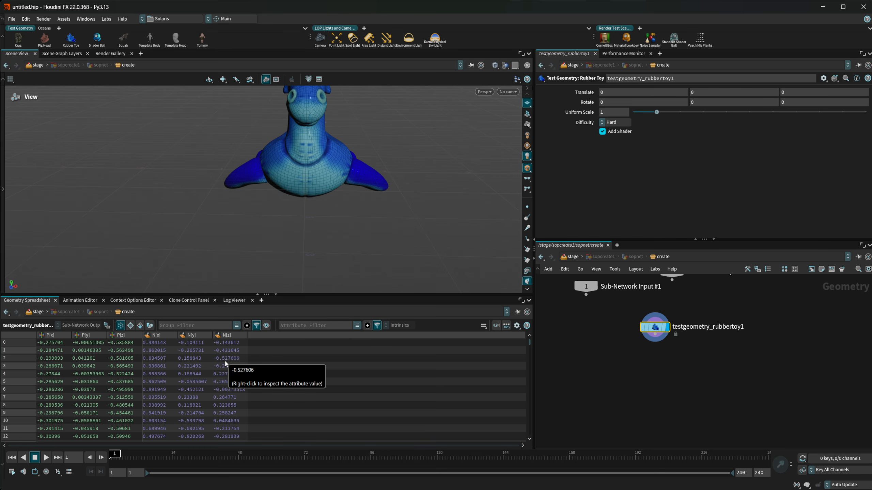
left_click(106, 325)
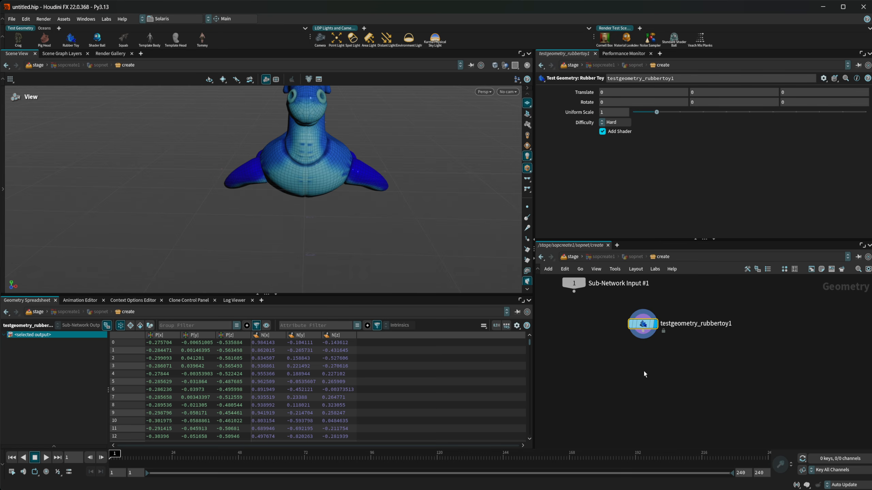
- Add a USD Create Component node, usdcreatecomponent1, below the rubber toy
key("Tab")
mouse_move(645, 372)
type("usd")
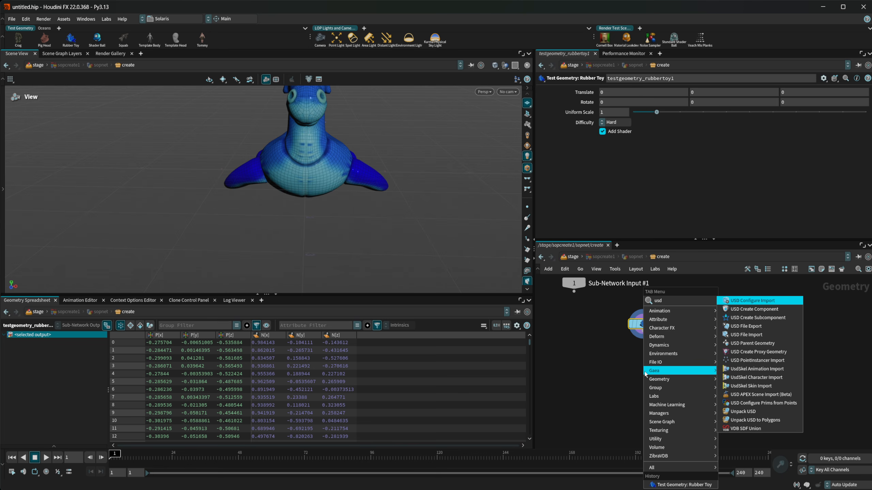
key("Down")
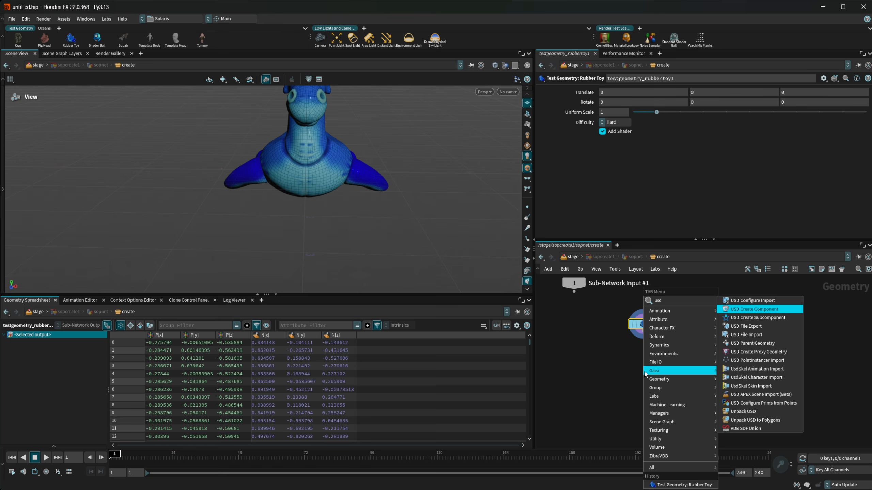
key("Return")
left_click(644, 371)
- Expand usdcreatecomponent1 in the spreadsheet tree and view the geo prim's point data
scroll(643, 373, "up", 2)
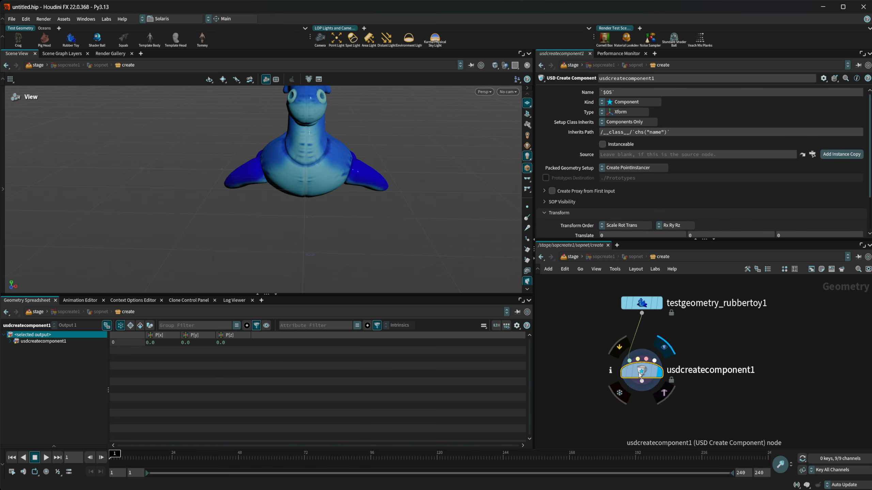
left_click(12, 342)
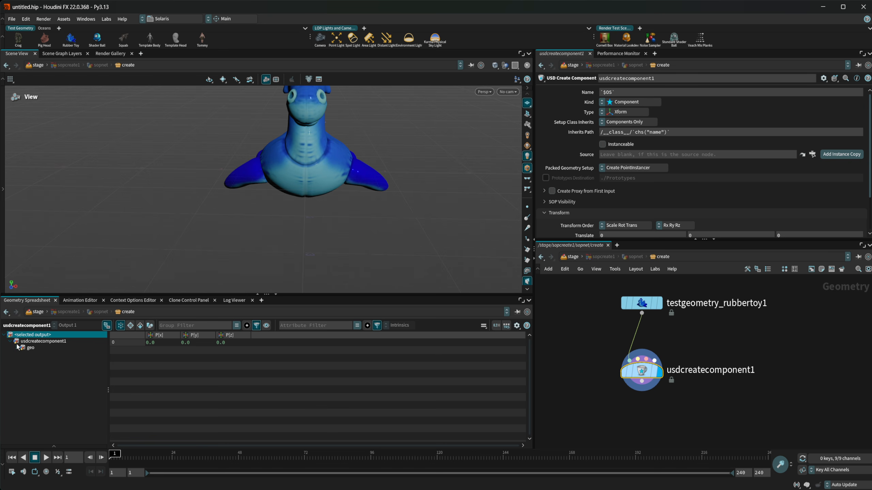
left_click(21, 347)
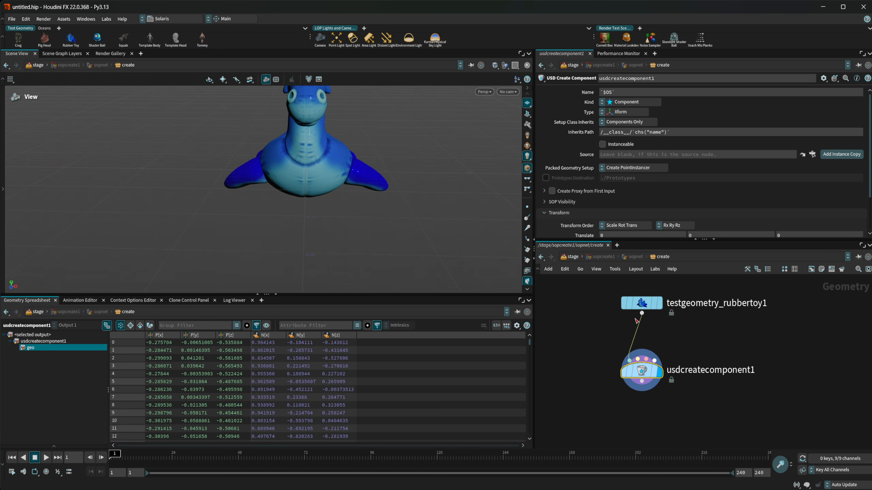
- Wire the rubber toy into usdcreatecomponent1's second input and inspect the proxy prim's vertices, primitives and points
left_click_drag(642, 313, 638, 359)
left_click(24, 360)
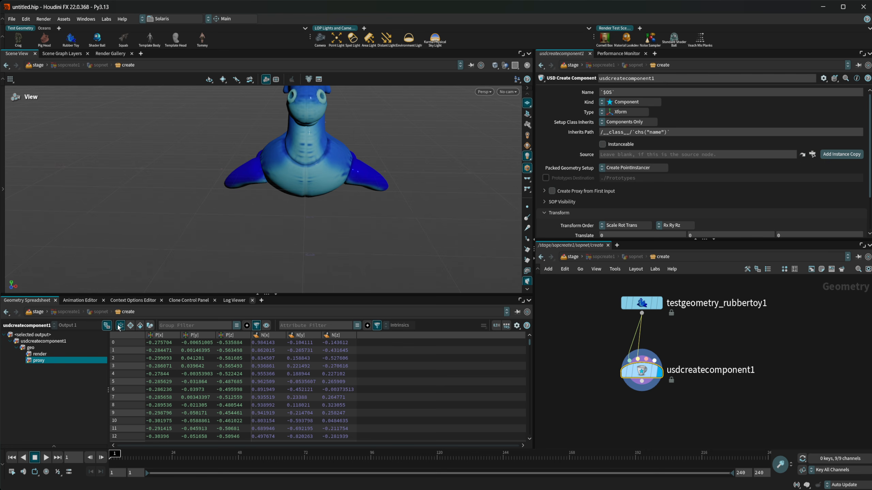
left_click(130, 326)
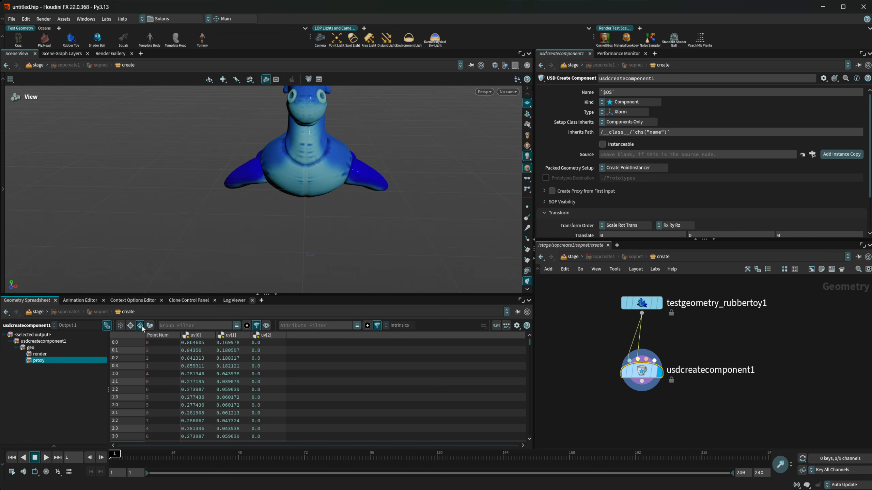
left_click(141, 326)
left_click(130, 325)
left_click(120, 326)
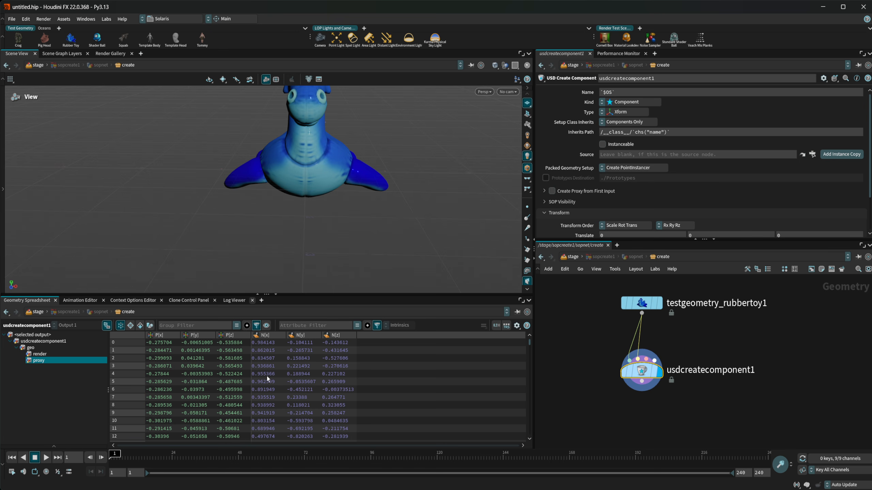
left_click(518, 326)
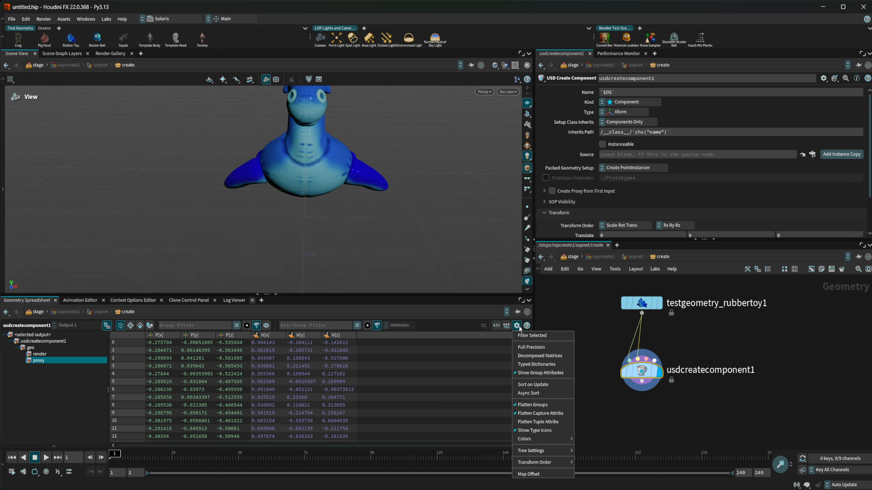
- Cycle spreadsheet colours through White, Alternating Gray and Rainbow, ending on Attribute Type
mouse_move(539, 440)
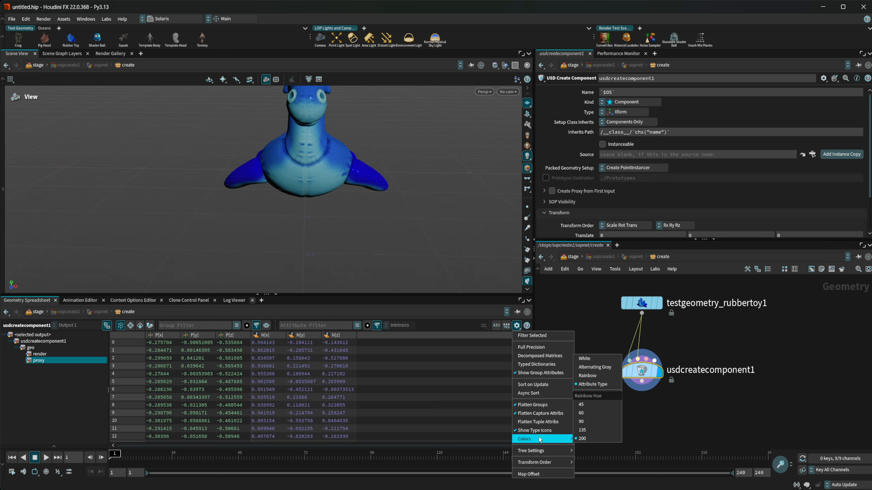
left_click(586, 358)
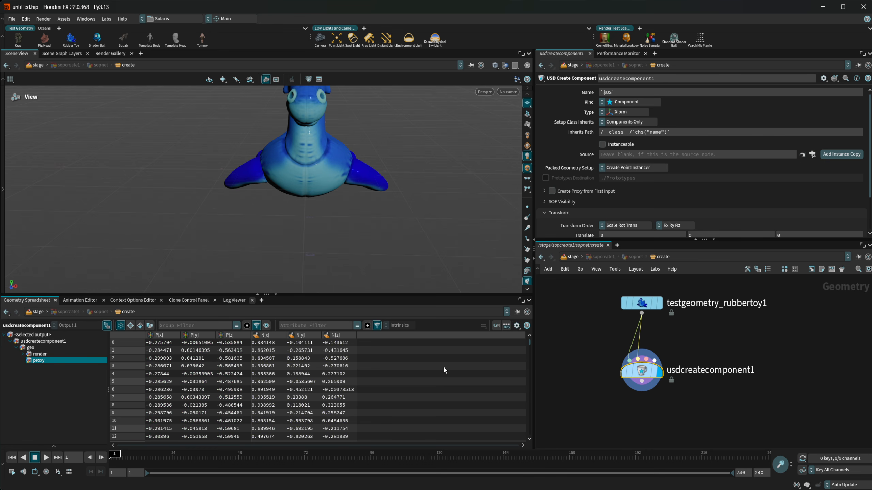
left_click(516, 326)
mouse_move(553, 440)
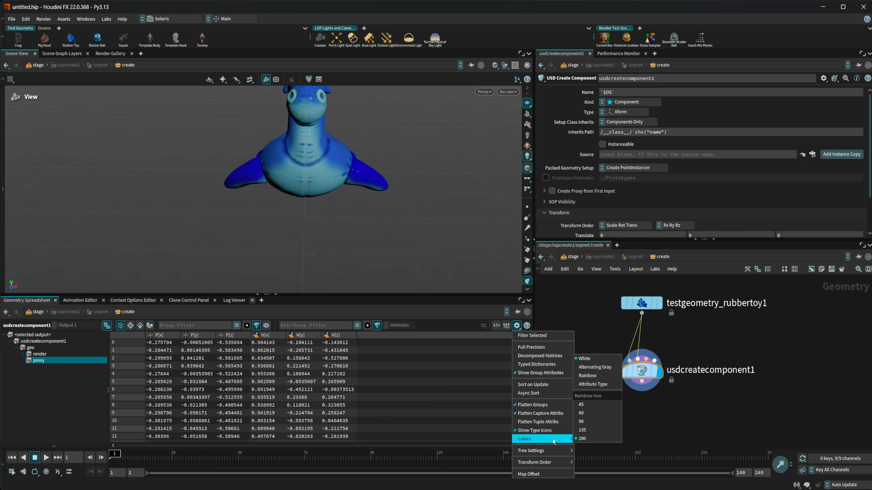
left_click(595, 367)
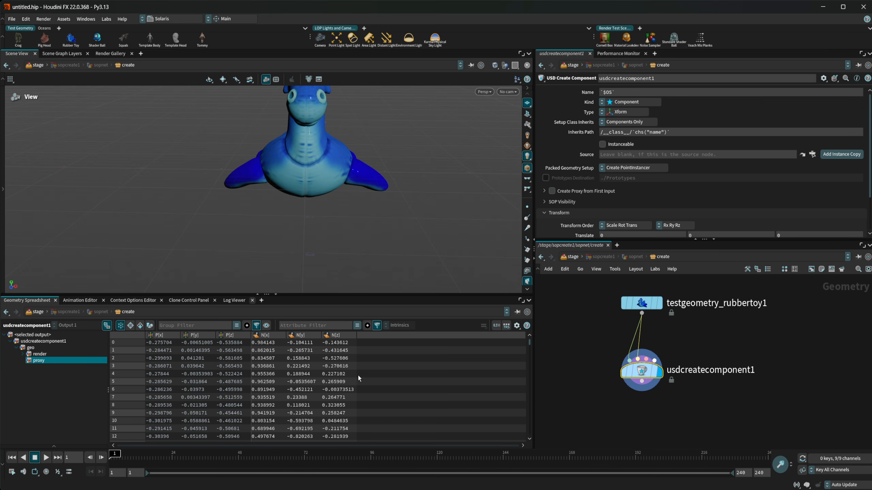
left_click(516, 325)
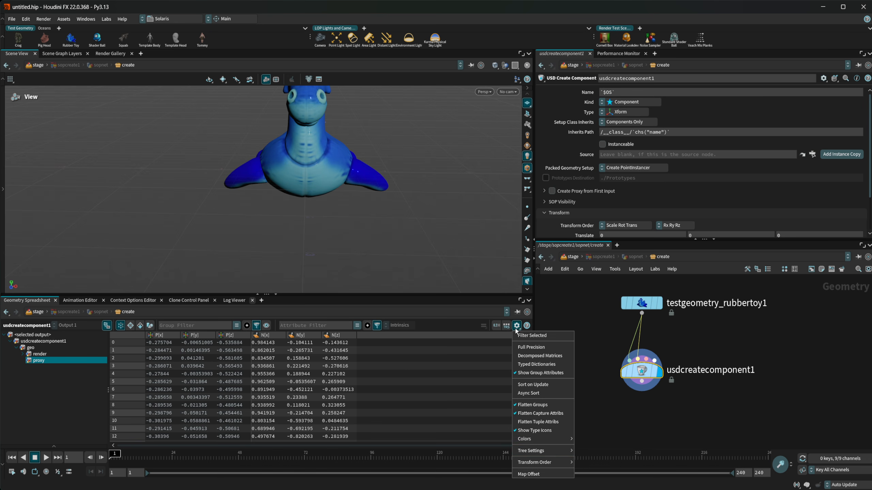
mouse_move(542, 438)
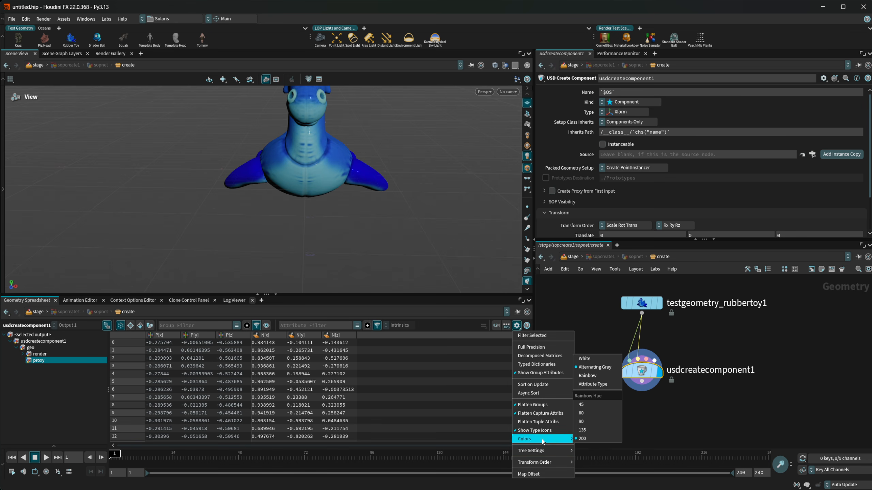
left_click(597, 377)
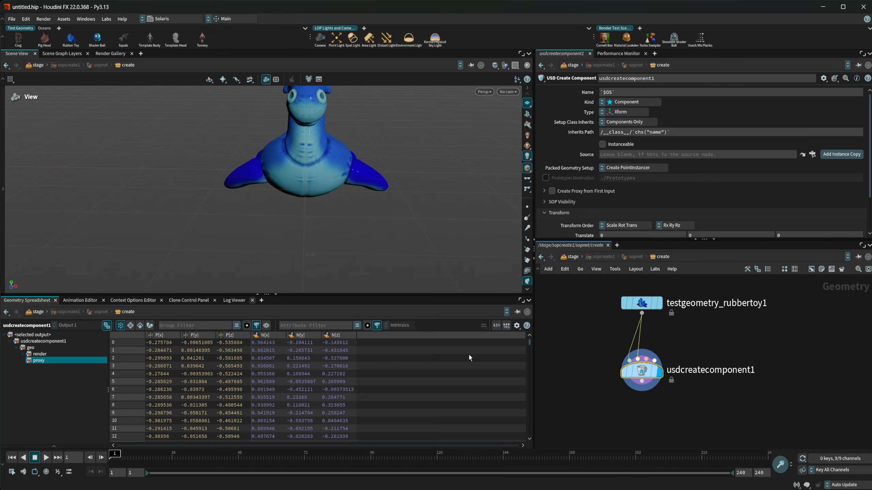
left_click(517, 326)
mouse_move(563, 440)
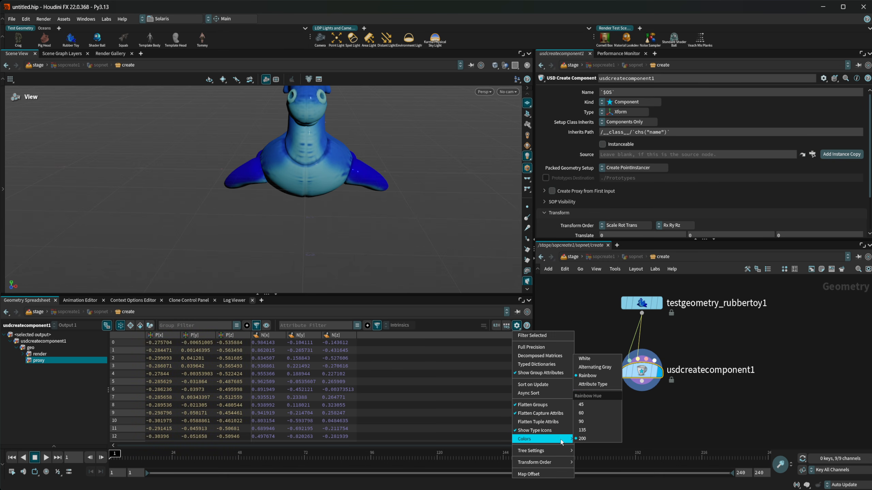
left_click(599, 385)
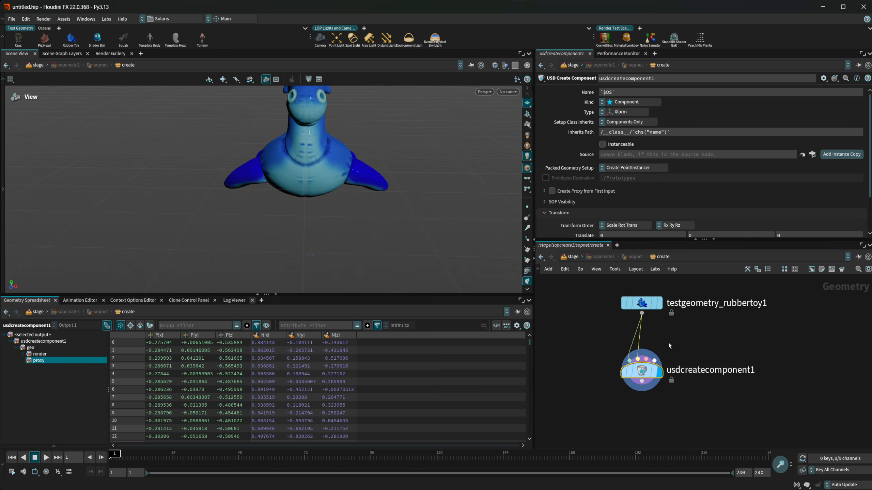
- Add an Attribute Create node fed by the rubber toy and display its result
key("Tab")
type("att cr")
key("Return")
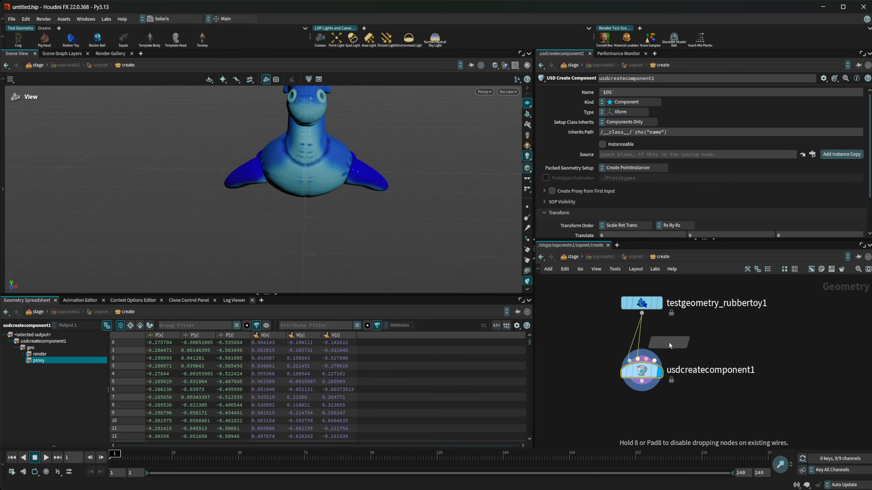
left_click(669, 341)
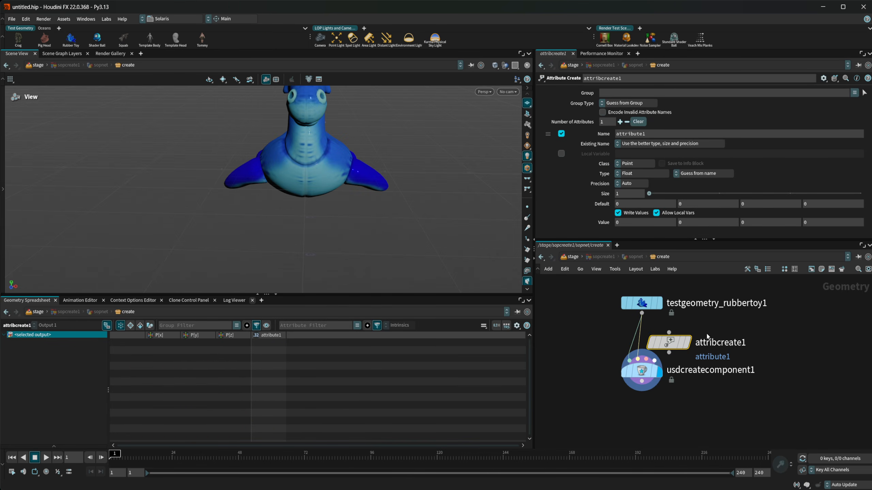
left_click(642, 314)
left_click(669, 332)
left_click_drag(675, 345, 704, 348)
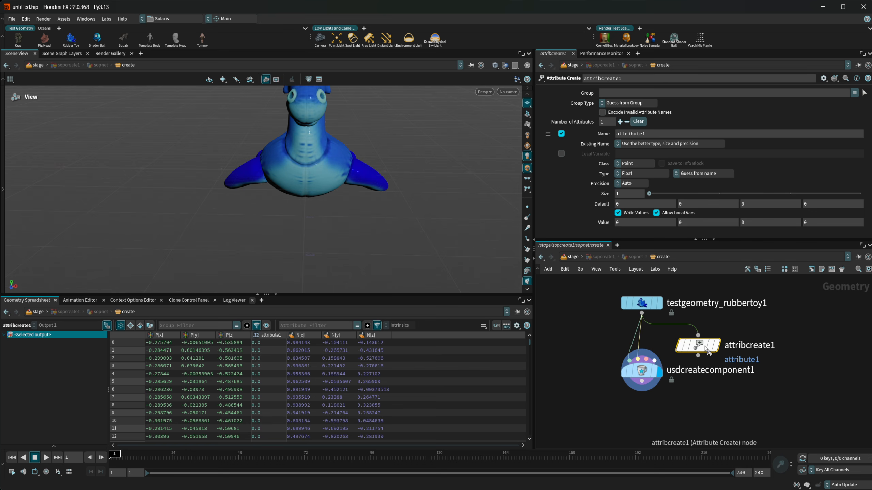
left_click(716, 345)
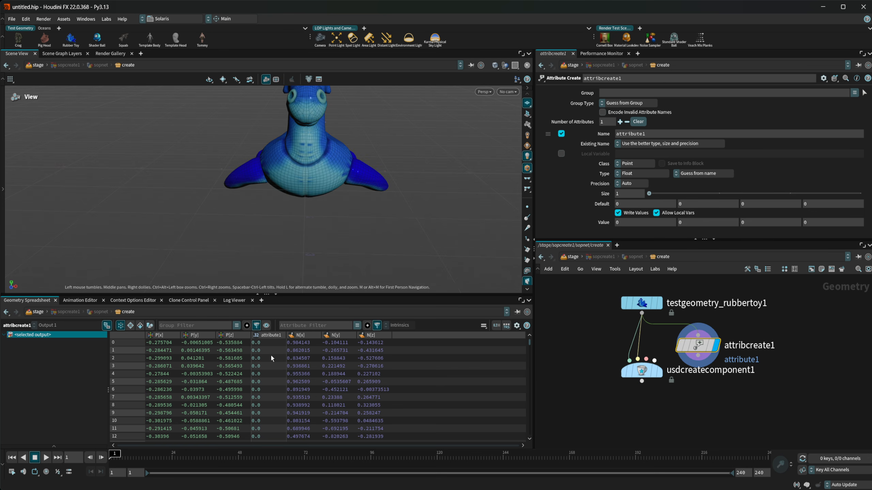
- Try Integer and Vector types, then make attribute1 a String with value 'string'
left_click(638, 173)
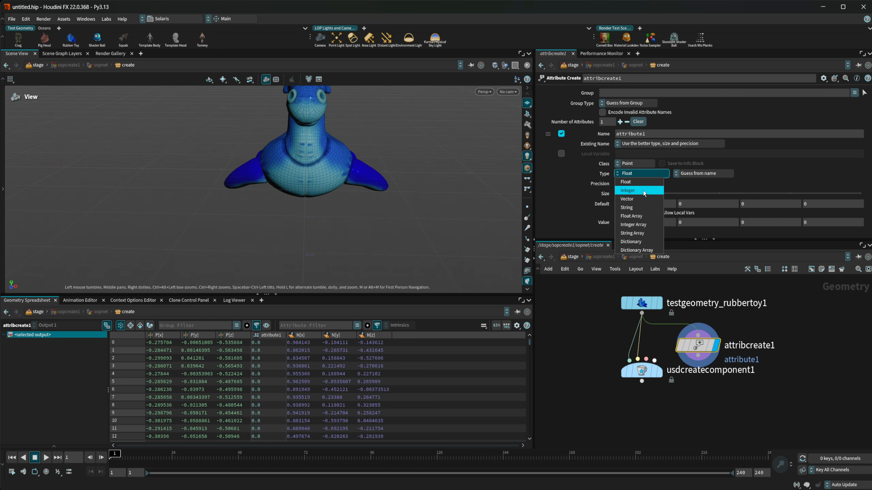
left_click(641, 189)
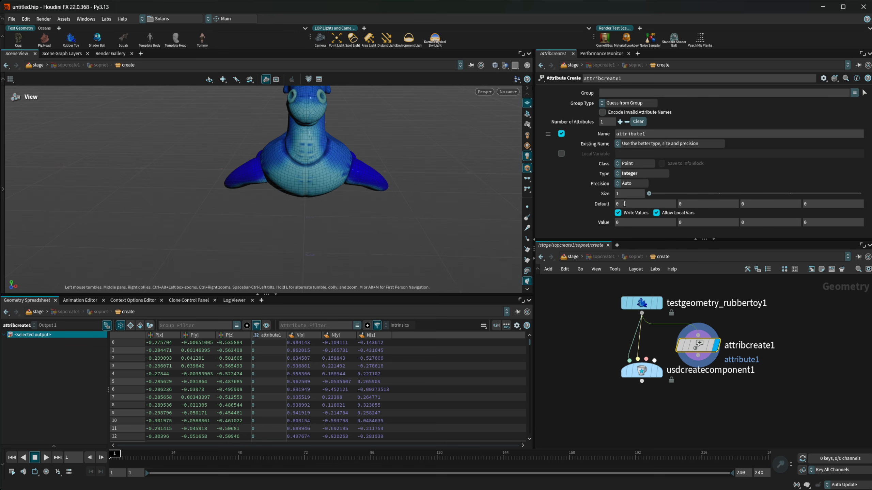
left_click(639, 174)
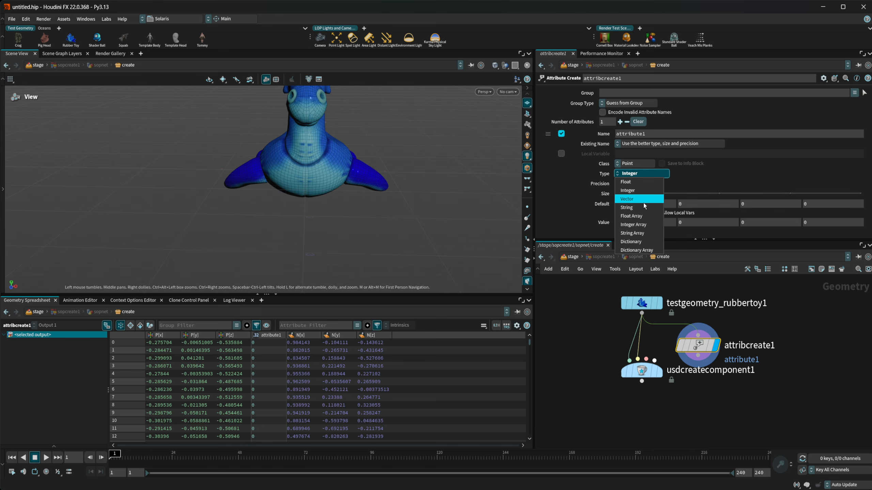
left_click(642, 202)
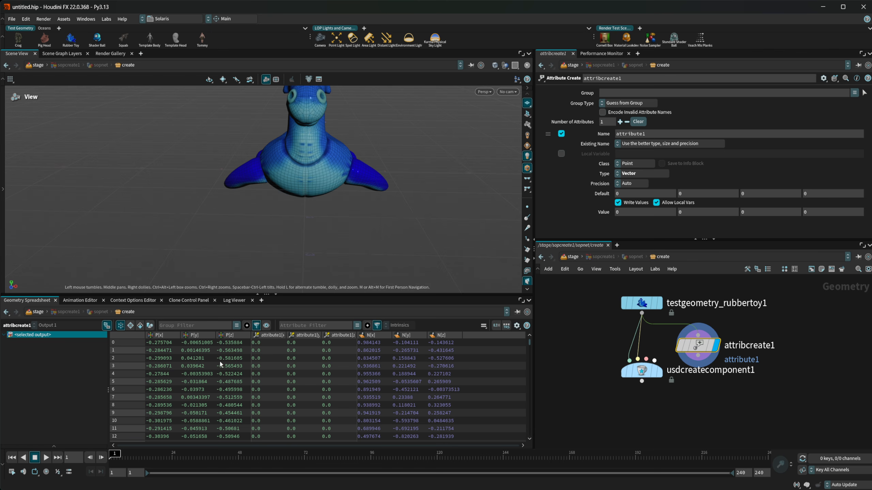
left_click(638, 174)
left_click(642, 210)
left_click(628, 193)
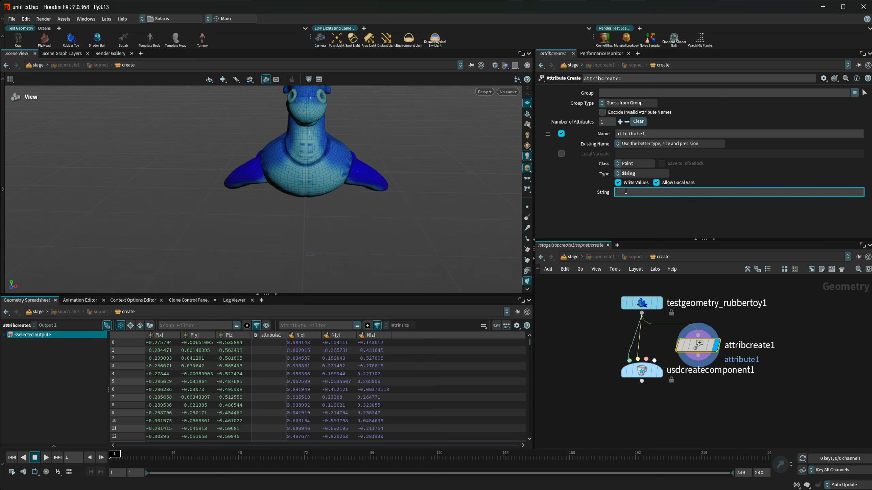
type("string")
key("Return")
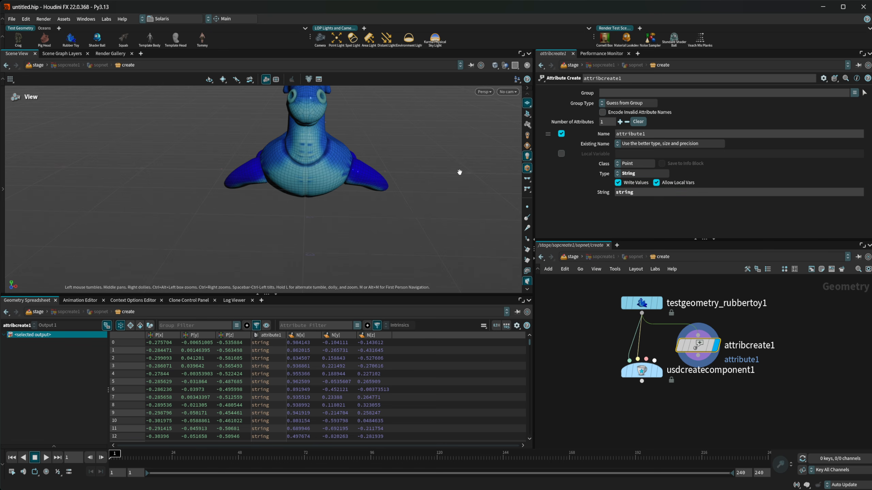
- Switch the spreadsheet colouring to Rainbow and pick a rainbow hue
left_click(517, 327)
mouse_move(563, 442)
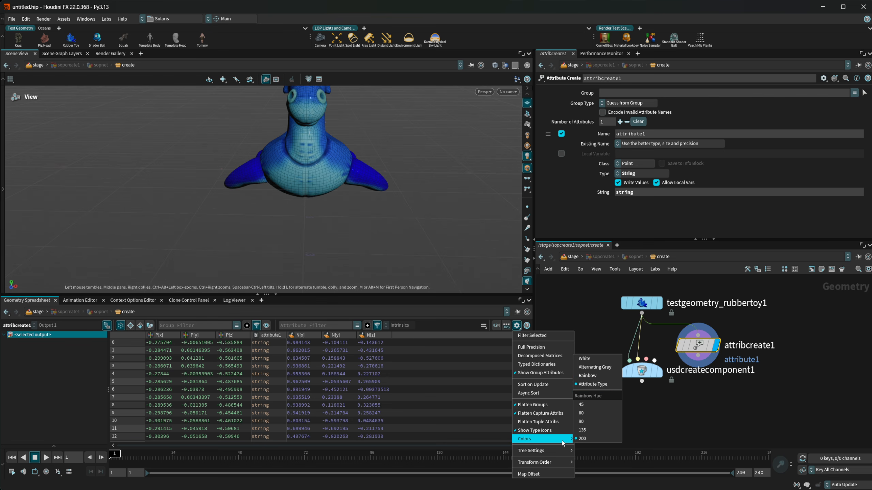
left_click(602, 376)
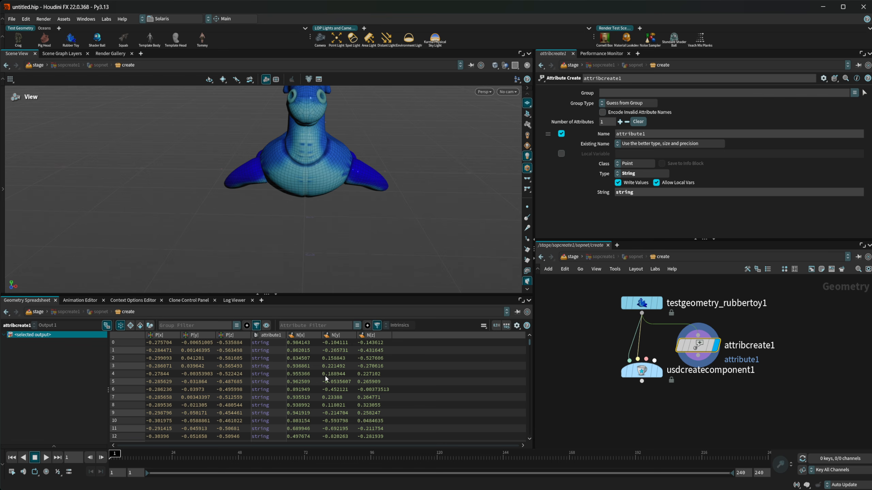
left_click(517, 325)
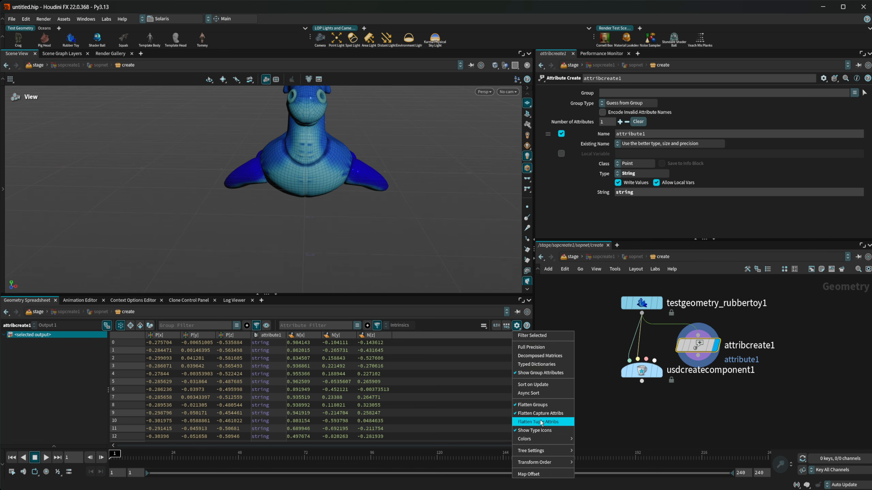
mouse_move(540, 440)
left_click(591, 408)
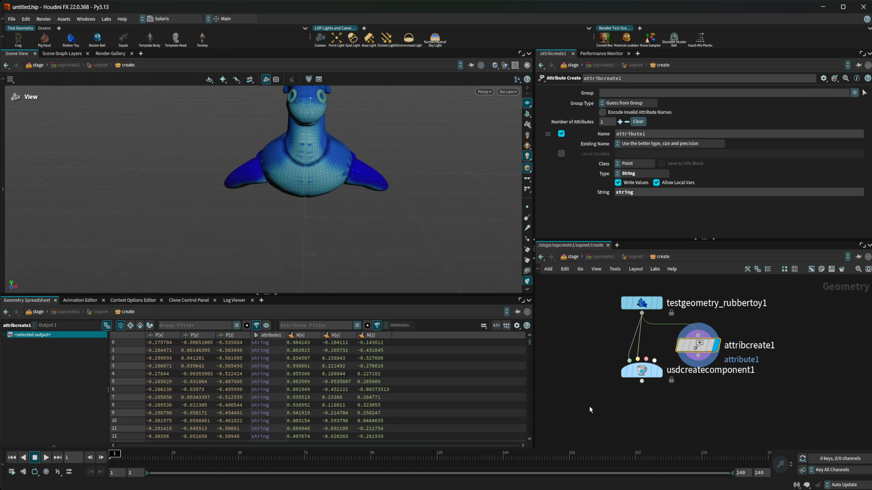
- Try spreadsheet rainbow hues 90, 200 and 45
left_click(517, 325)
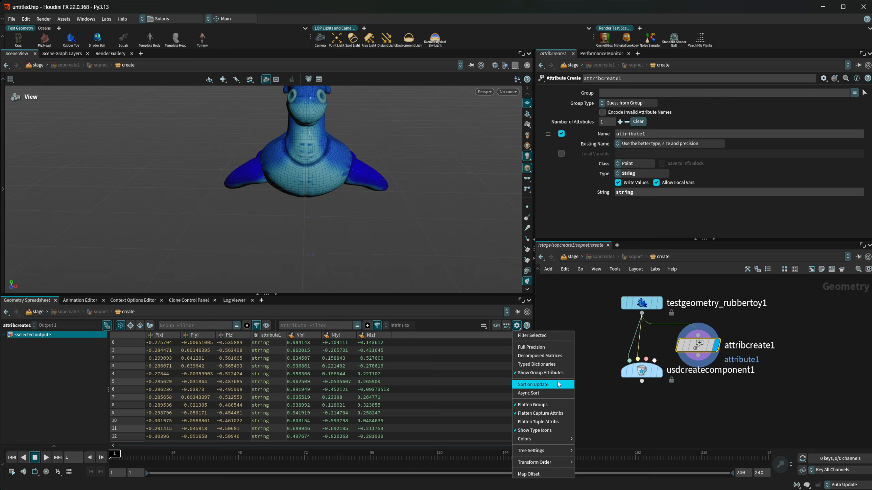
mouse_move(542, 439)
left_click(581, 421)
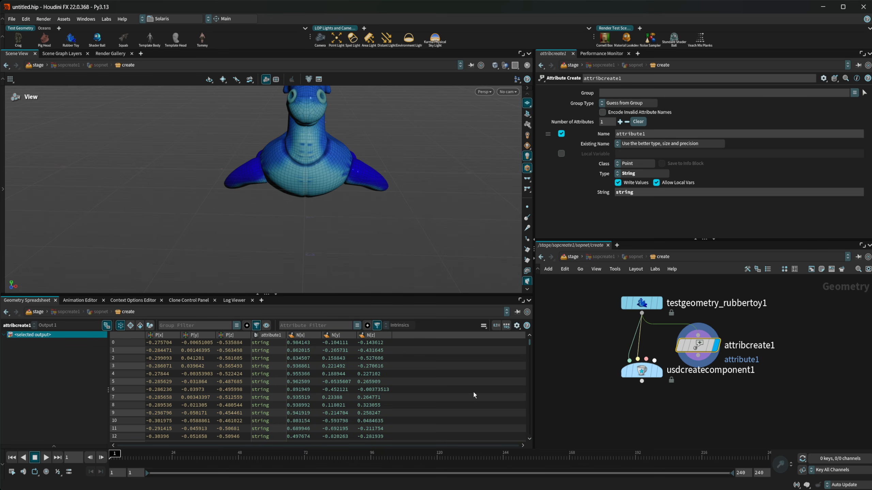
left_click(517, 326)
mouse_move(542, 438)
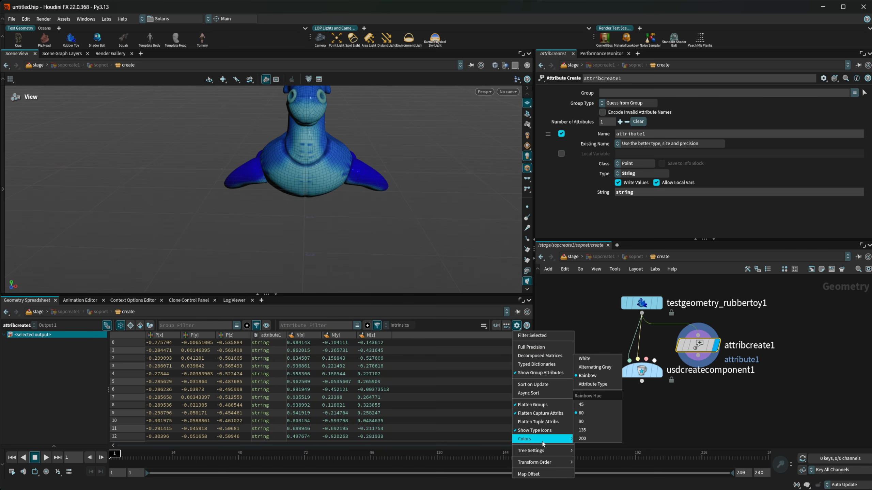
left_click(592, 438)
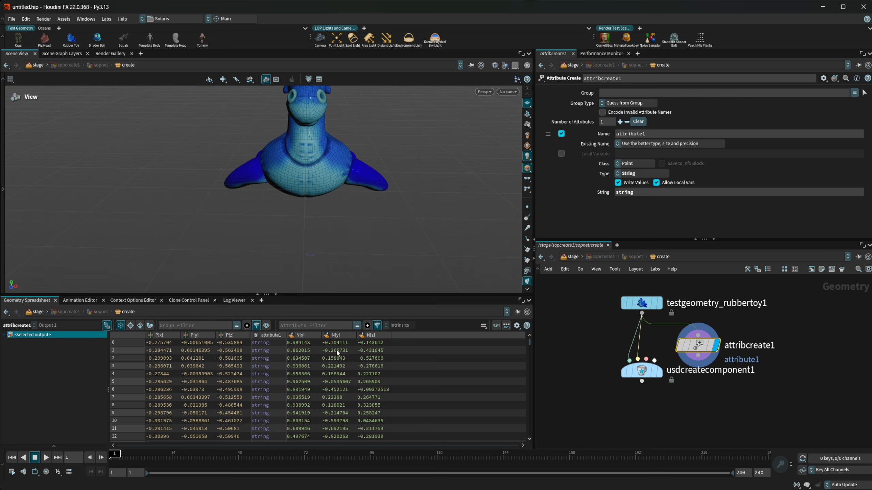
left_click(517, 325)
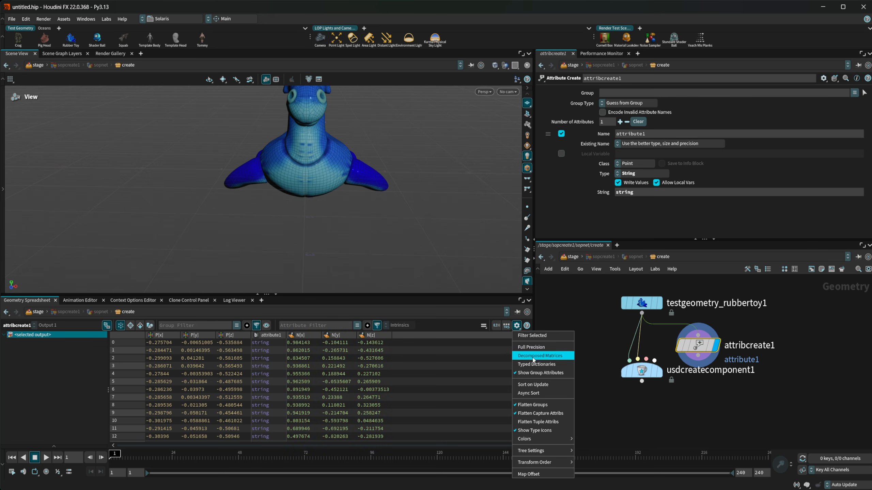
mouse_move(542, 439)
left_click(617, 404)
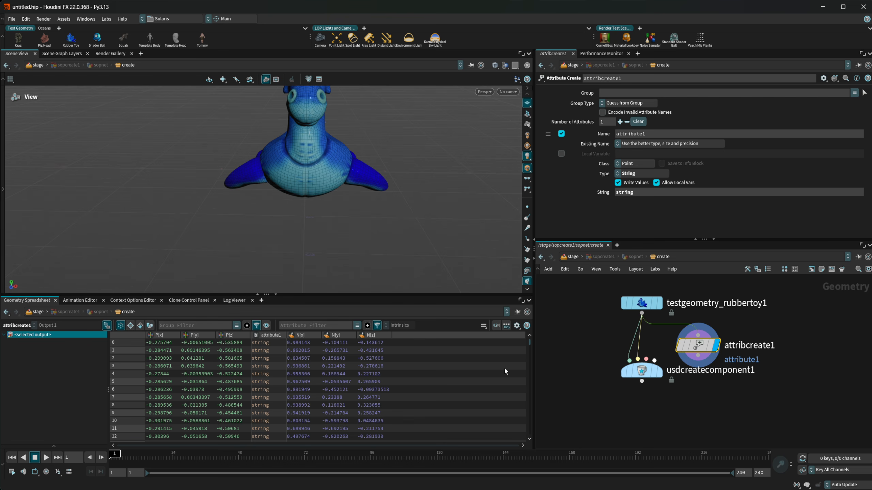
scroll(467, 225, "down", 1)
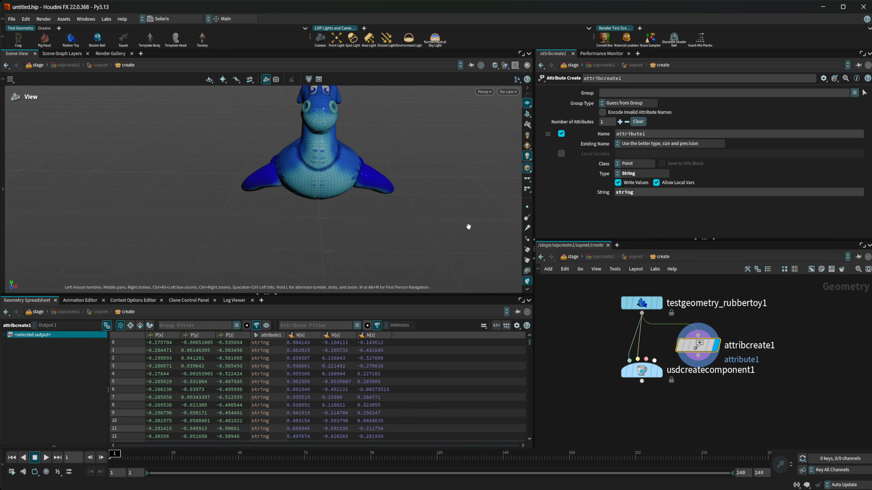
scroll(529, 213, "down", 2)
scroll(528, 216, "down", 3)
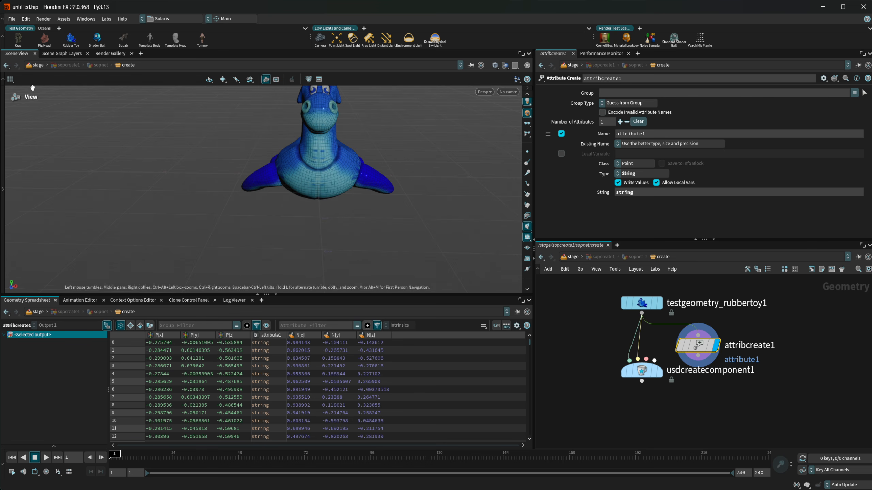
- Open the Edit Theme dialog from Edit > Color Theme and view its Swatches
left_click(13, 20)
mouse_move(24, 21)
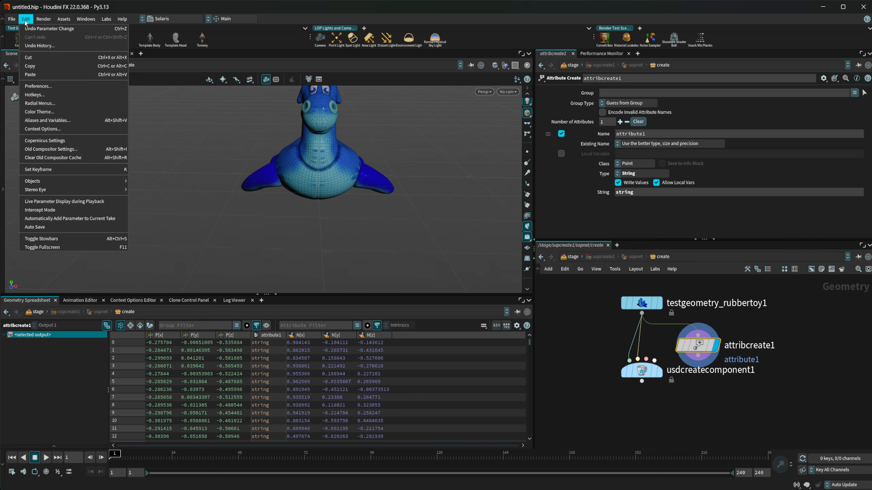
left_click(58, 114)
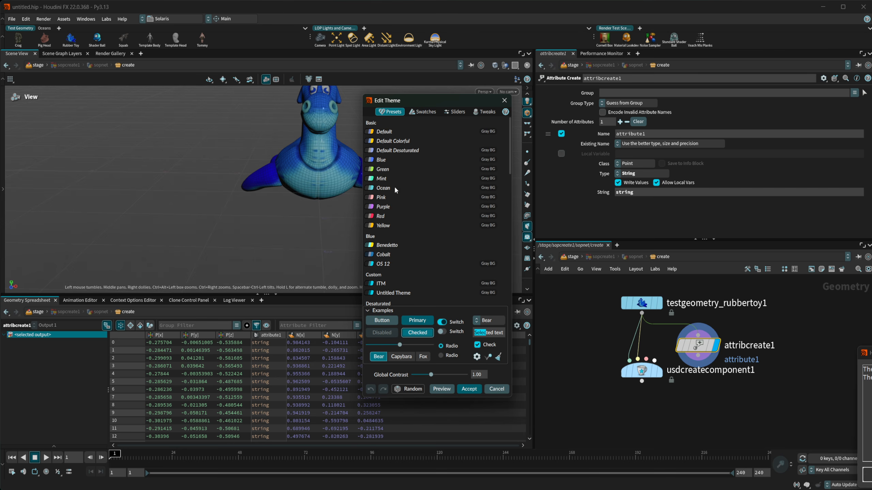
left_click(415, 112)
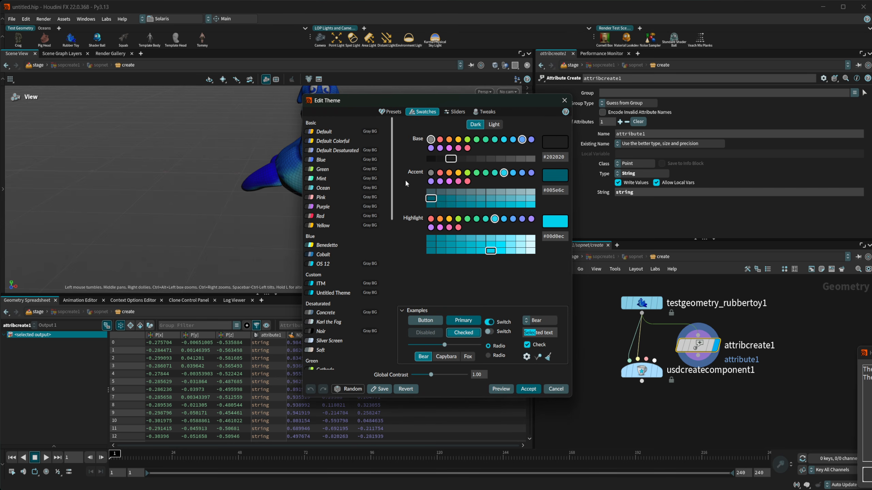
- Preview the Ocean and ITM presets, then accept the ITM theme
right_click(345, 190)
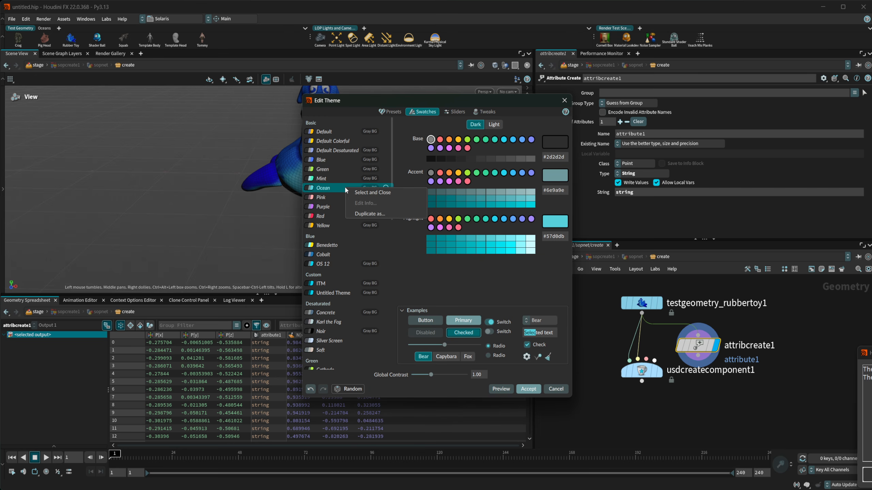
key("Escape")
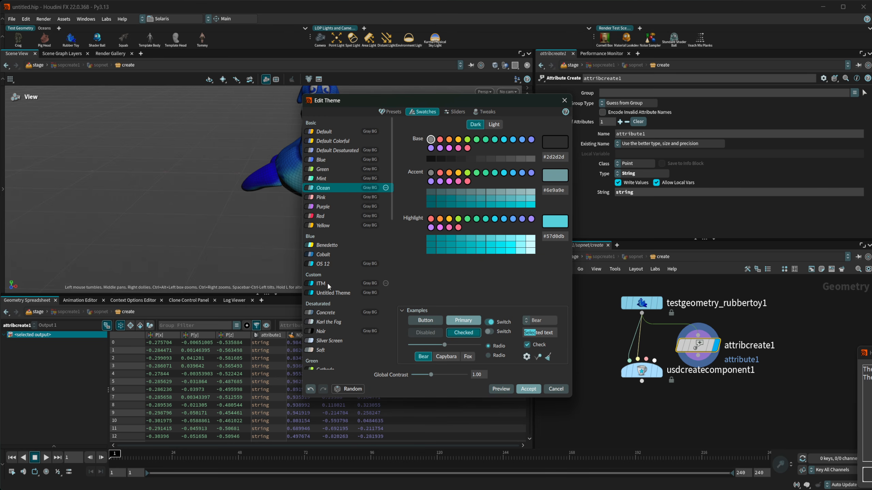
right_click(328, 284)
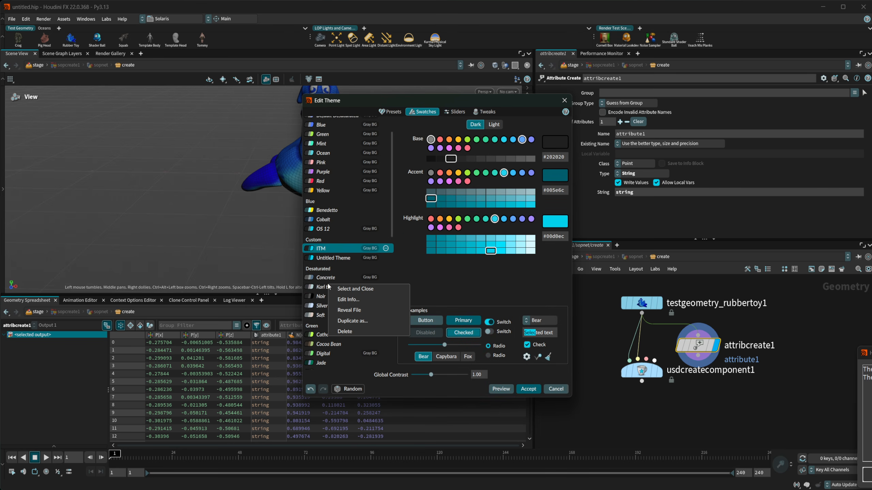
right_click(325, 249)
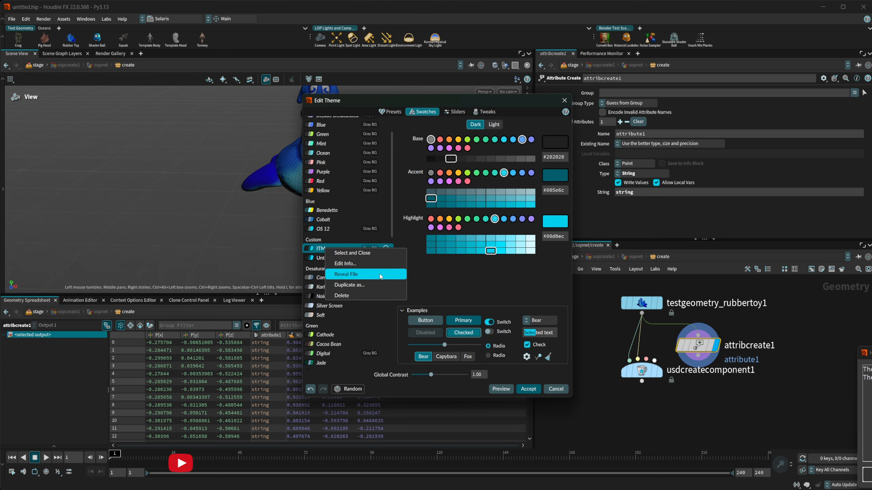
left_click(373, 284)
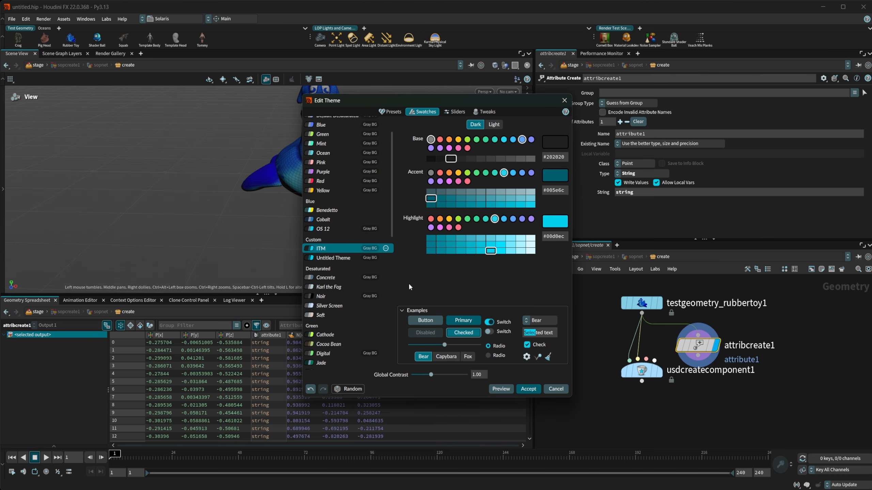
left_click(528, 389)
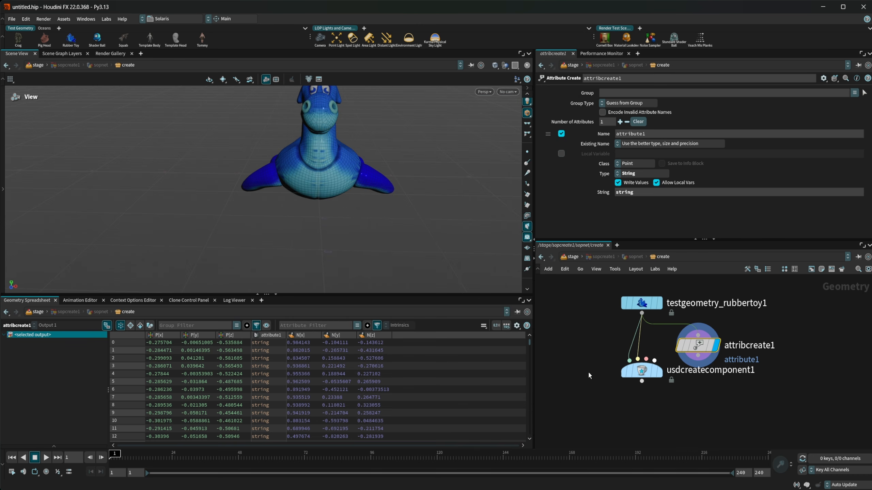